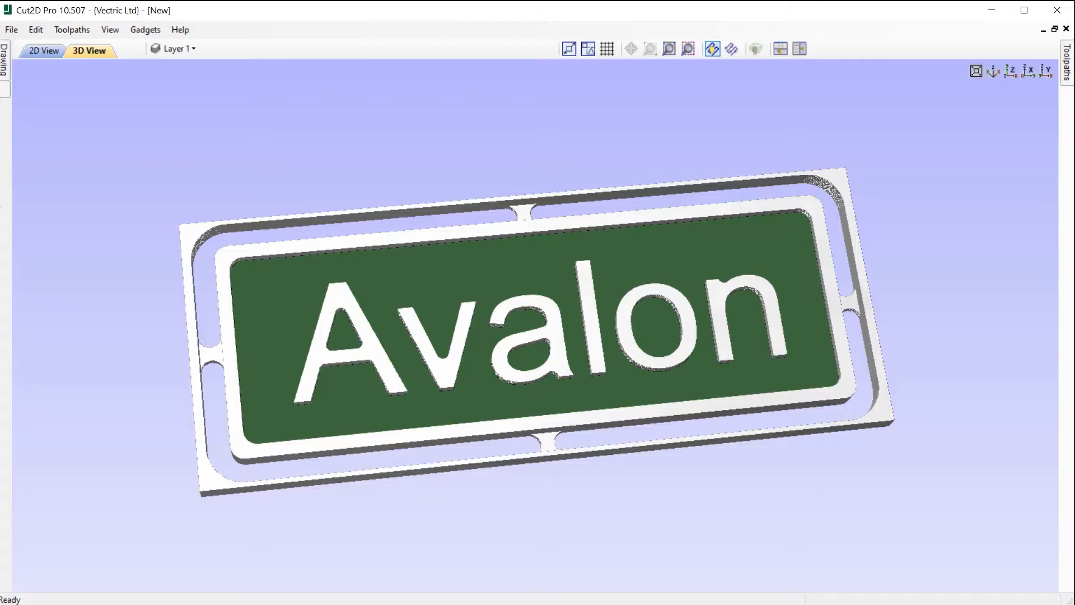
Close the finished Avalon sign file and create a new file
click(16, 35)
click(48, 90)
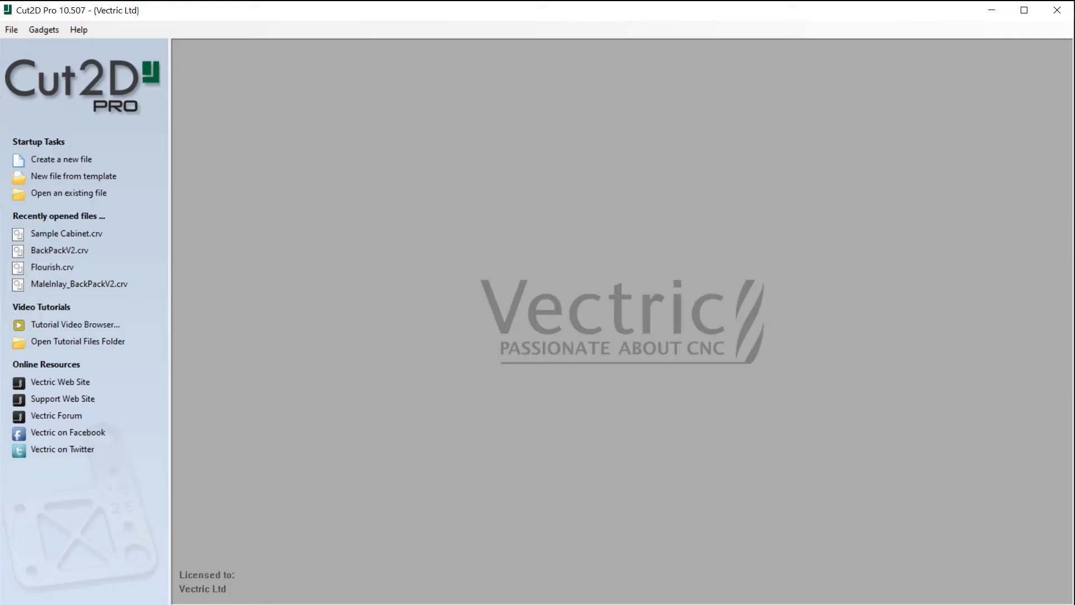
click(87, 162)
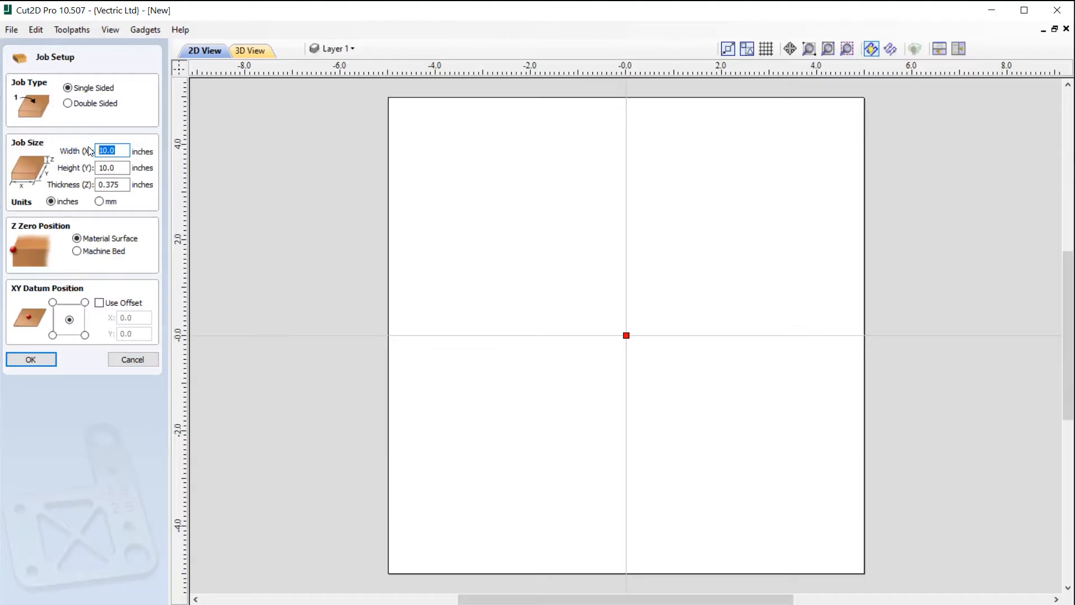
Set the job size to 7.5 inches wide, 3 inches high and 0.25 inches thick, keeping inches as the units
text(7.5)
key(Tab)
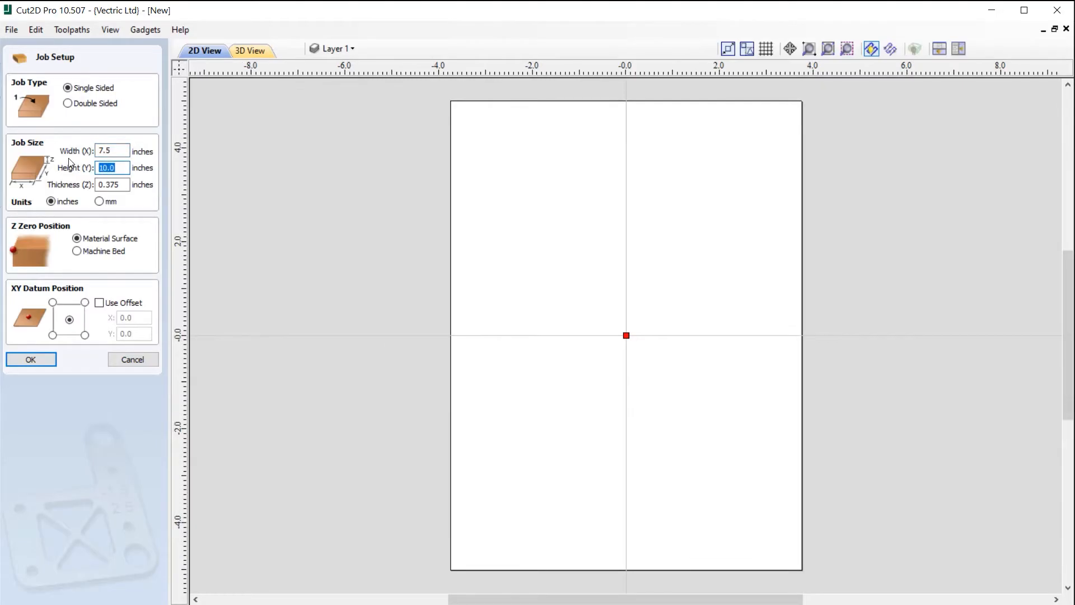
text(3)
key(Tab)
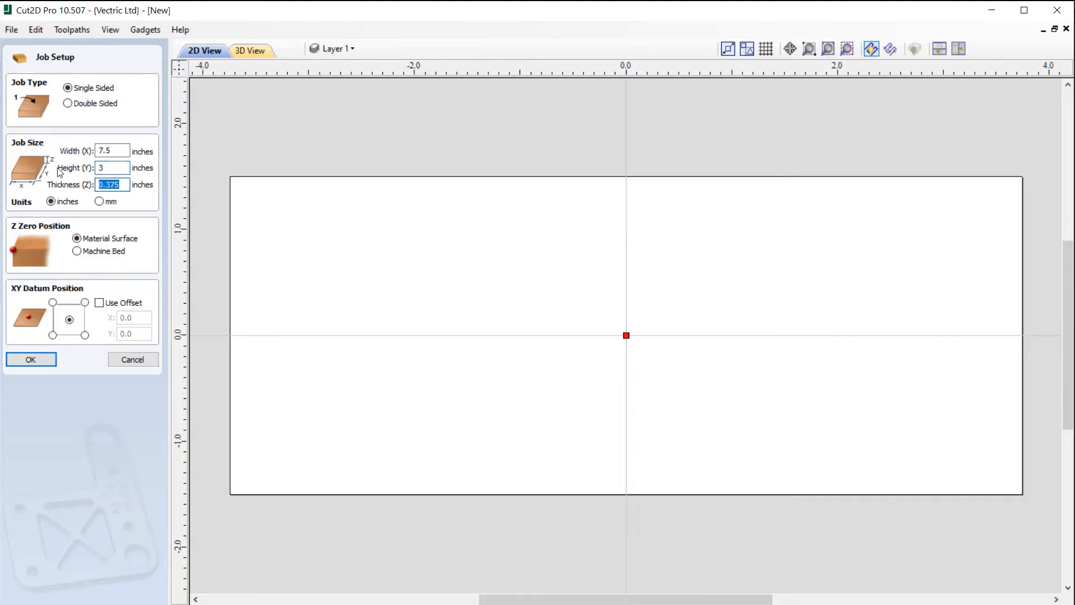
text(0.)
click(100, 203)
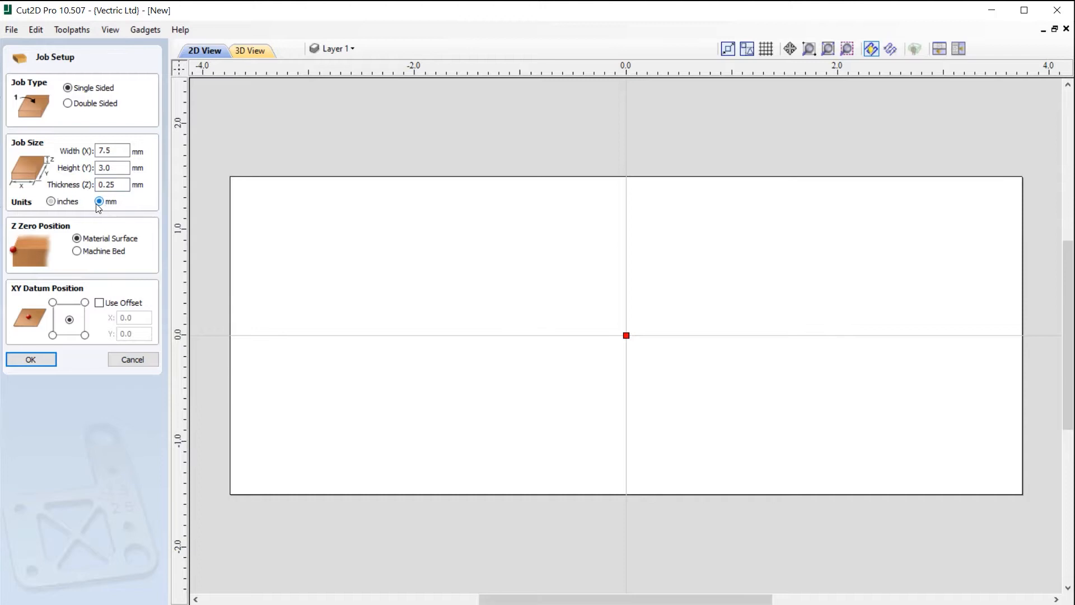
click(55, 202)
Place the XY datum at the centre of the material and accept the job setup
click(53, 303)
click(84, 303)
click(85, 335)
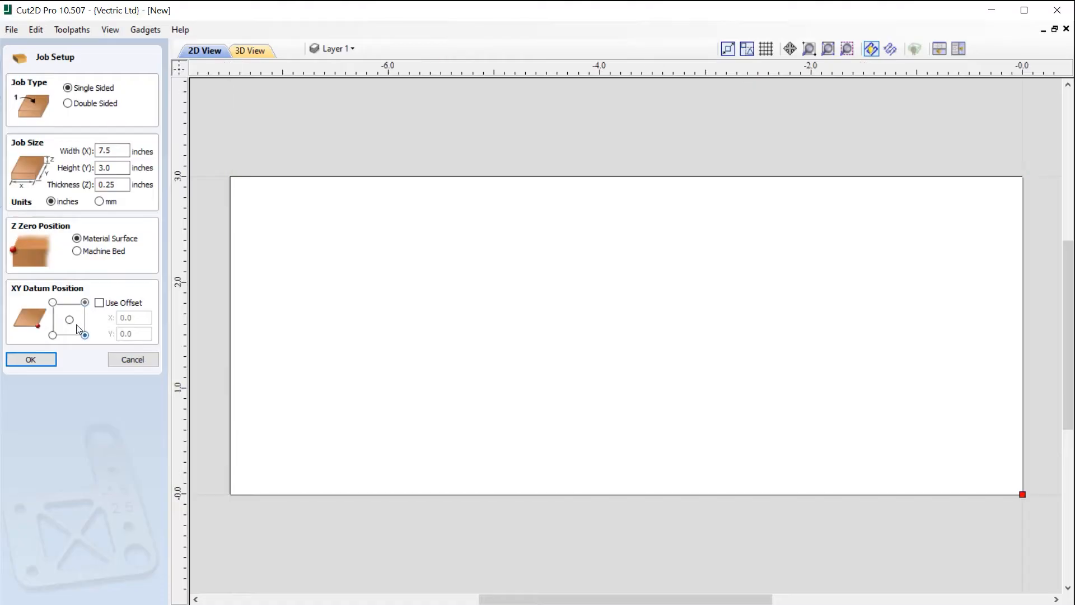
click(69, 319)
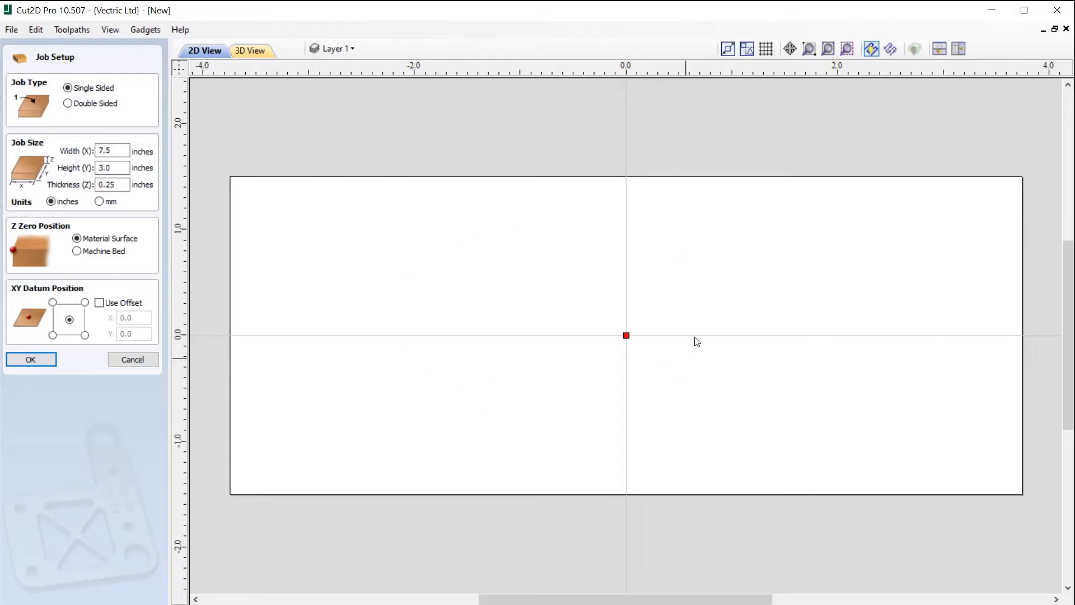
click(32, 361)
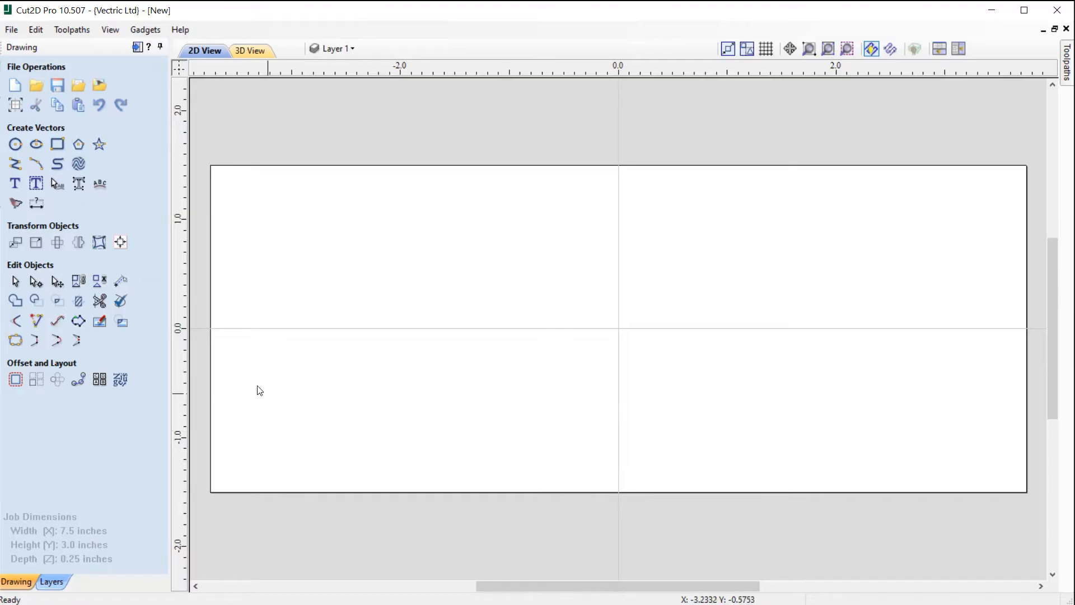
Create a 6.8 by 2.4 inch rectangle centred on X 0, Y 0 with 0.15 inch radiused external corners
click(57, 147)
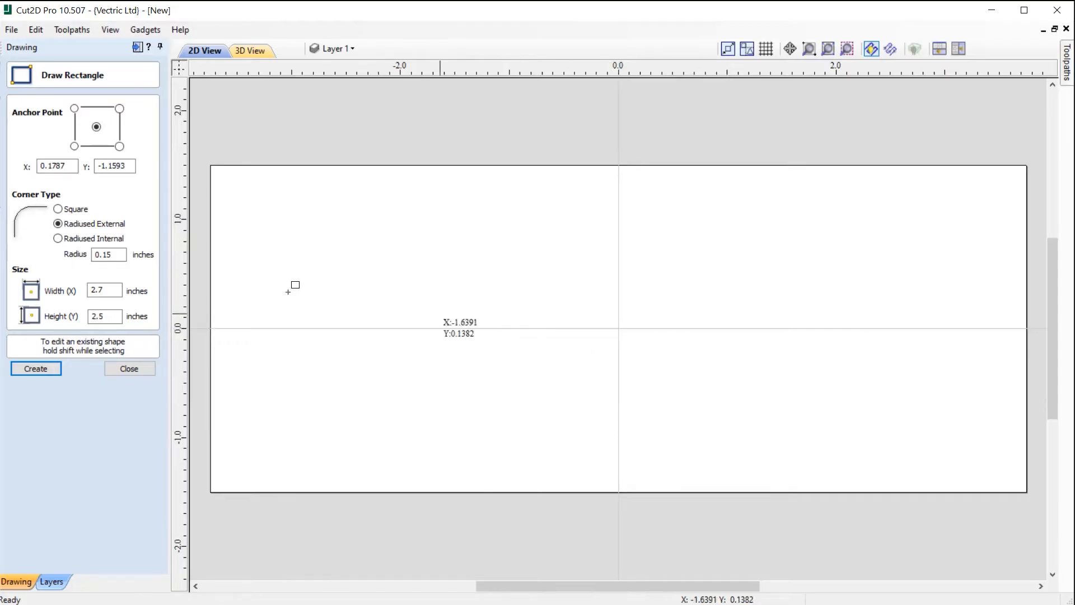
drag(66, 166, 31, 169)
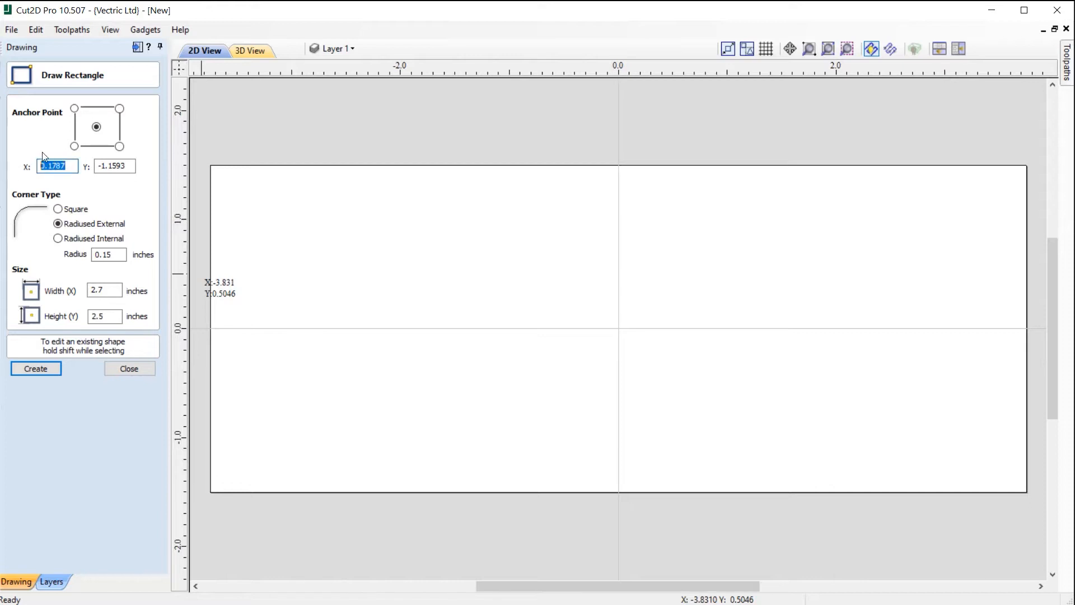
text(0)
drag(138, 165, 80, 163)
text(0)
click(59, 210)
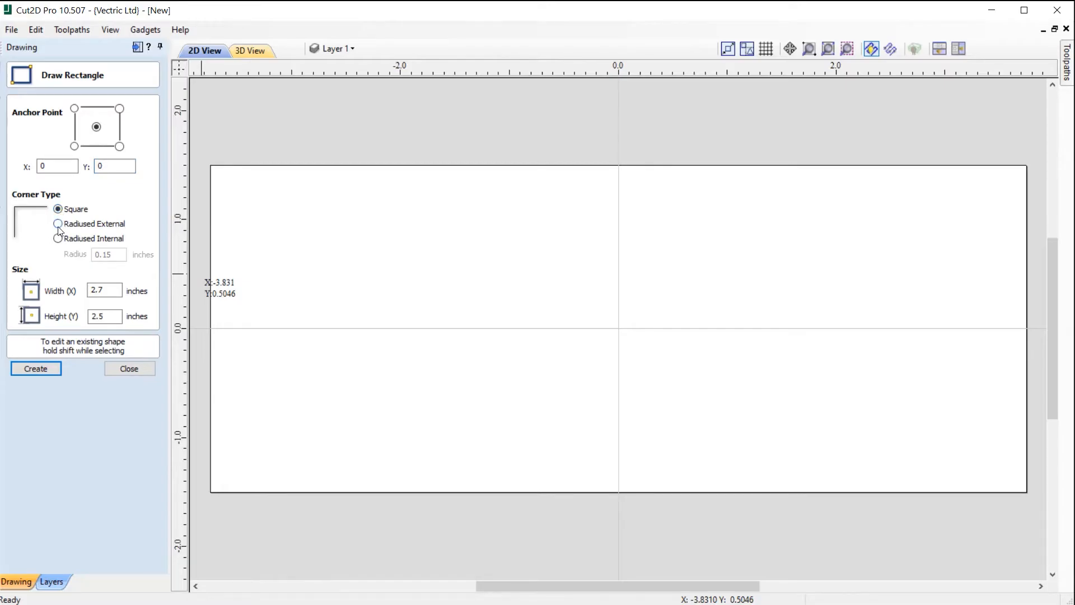
click(59, 224)
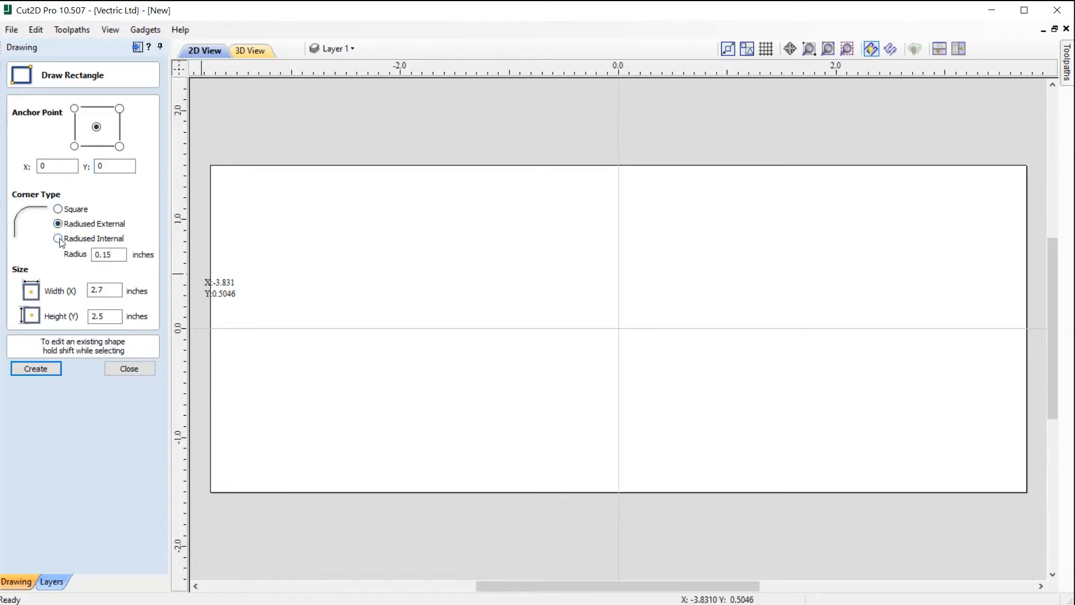
click(58, 239)
click(110, 255)
click(108, 291)
key(Tab)
click(35, 368)
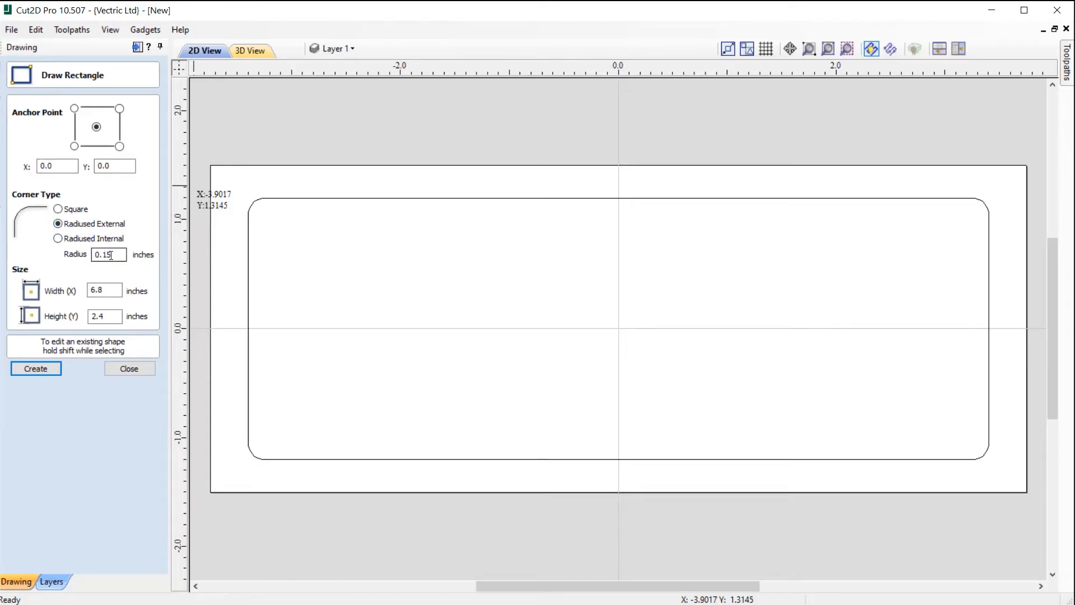
Create a second, inner rectangle 6.5 inches wide and 2.1 inches high on the same centre, and finish drawing rectangles
click(106, 291)
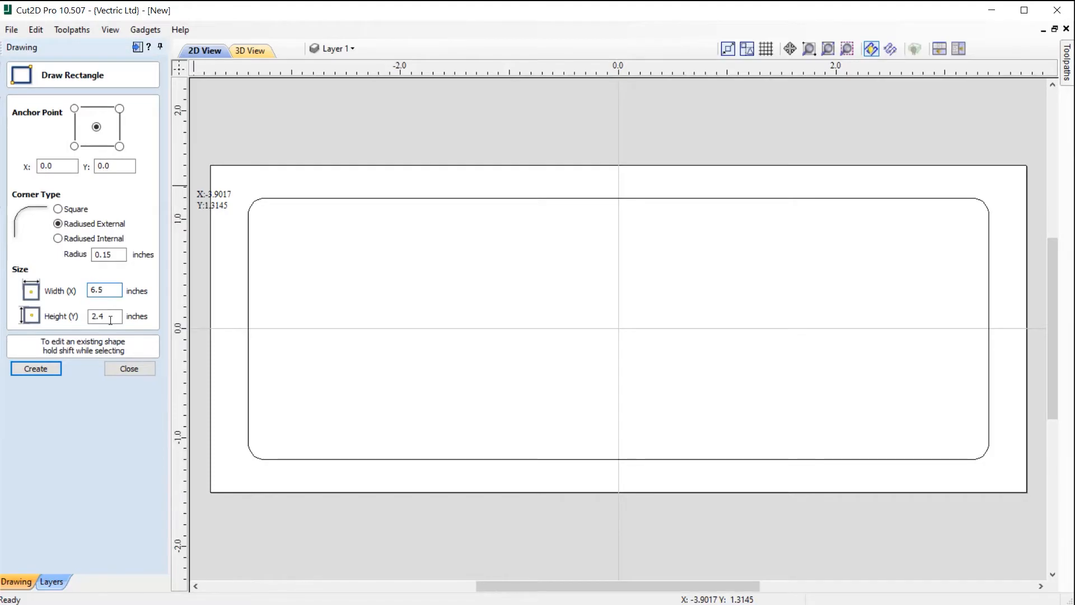
click(104, 315)
click(42, 369)
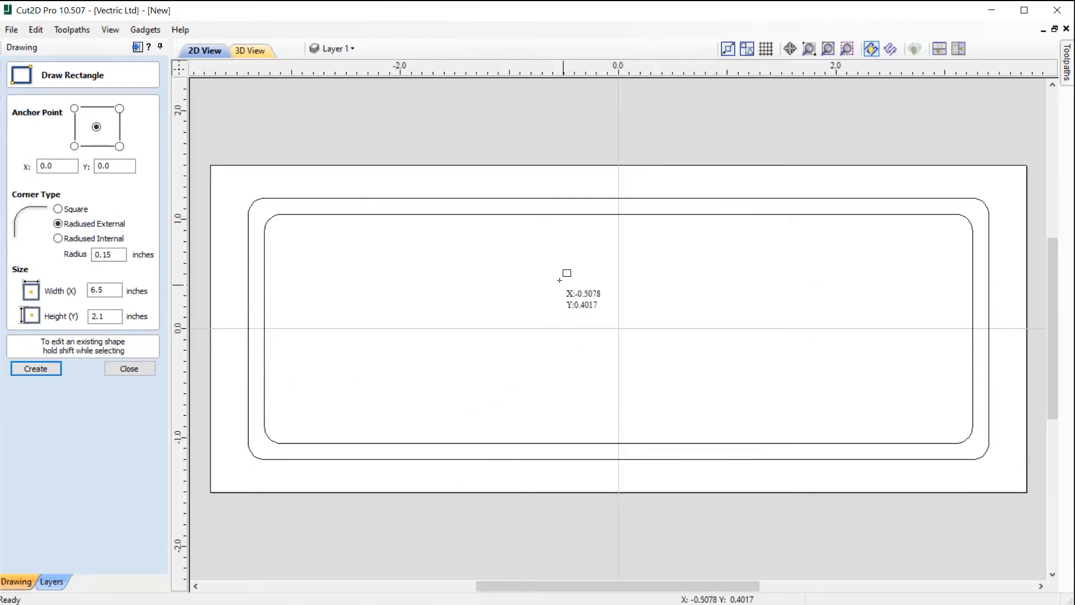
click(127, 369)
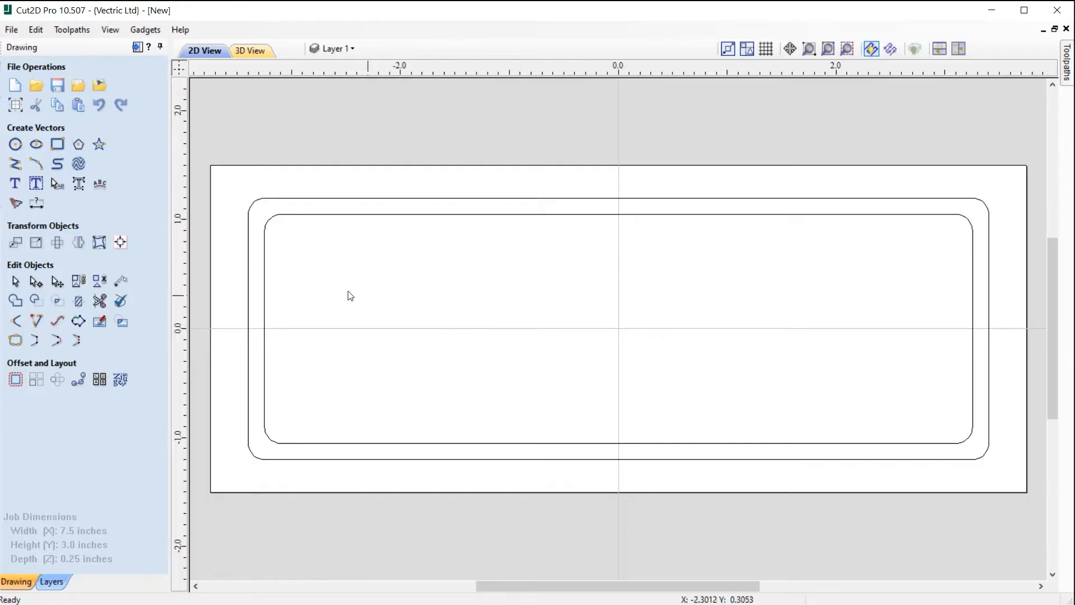
Create the text "Avalon" in centre-aligned Arial, 1.3 inches high, anchored at about X -1.41, Y -0.56
click(15, 183)
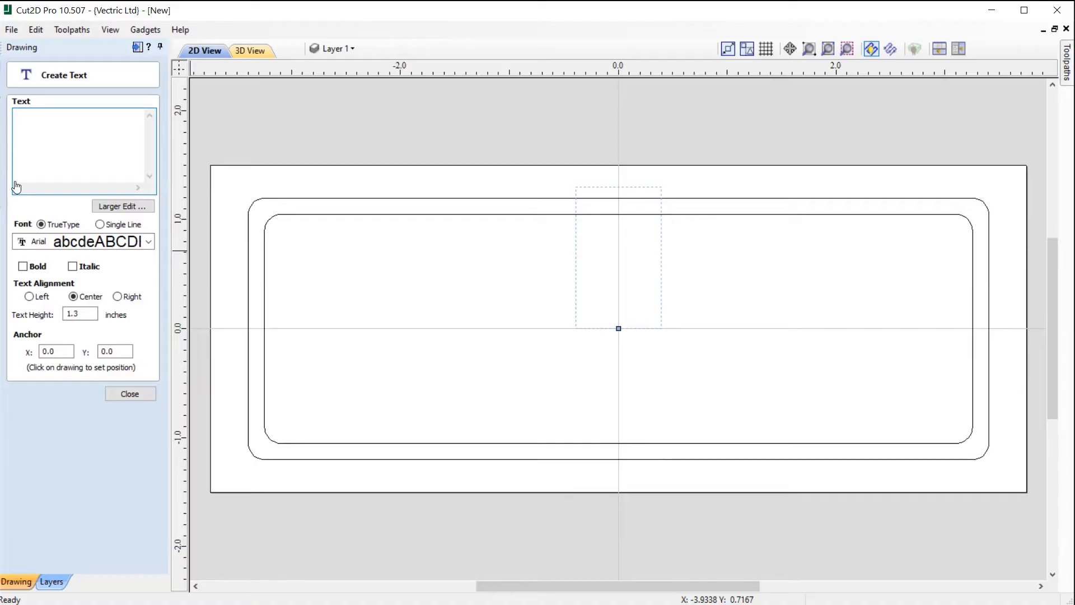
click(618, 384)
click(460, 384)
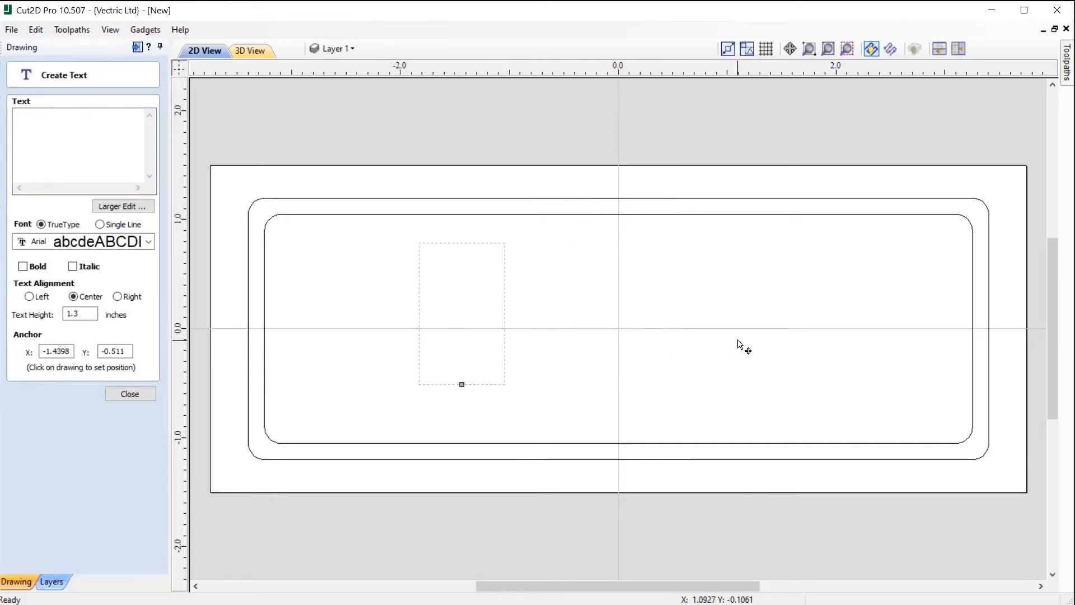
click(738, 340)
click(465, 390)
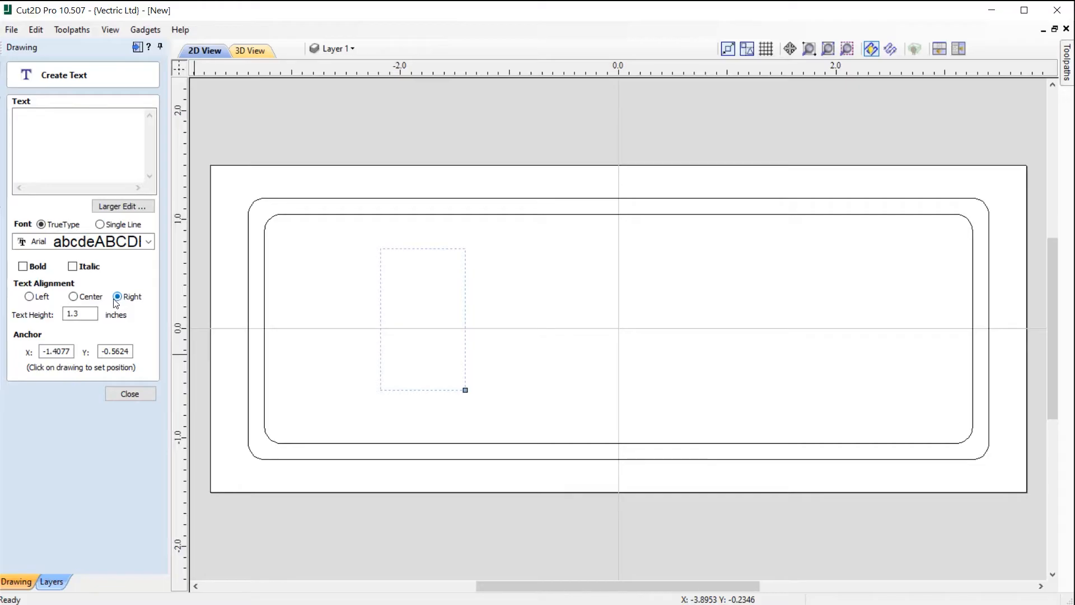
click(73, 296)
click(111, 244)
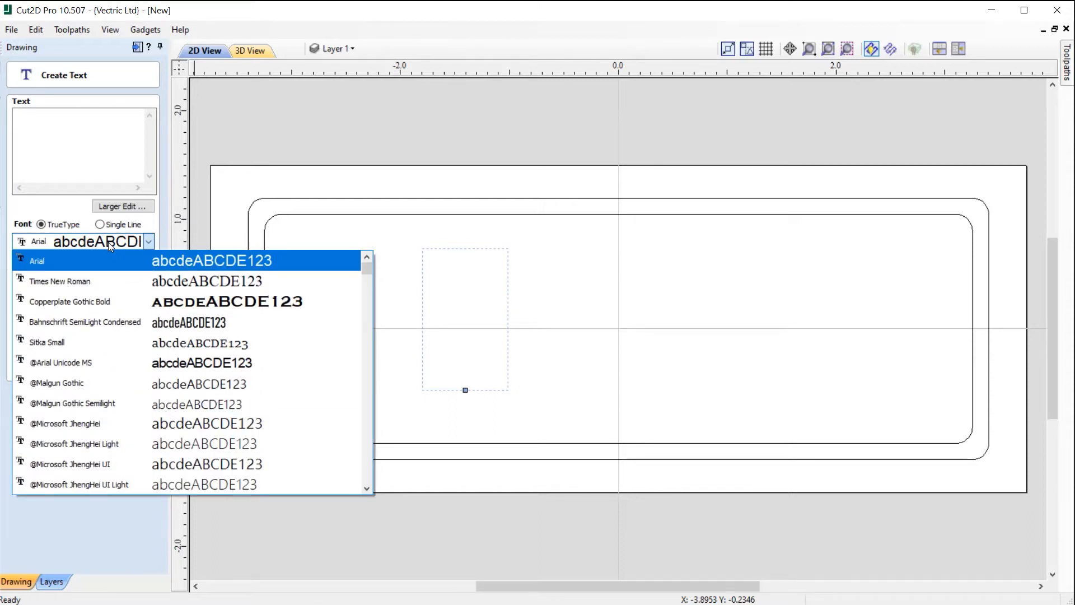
click(78, 260)
click(64, 132)
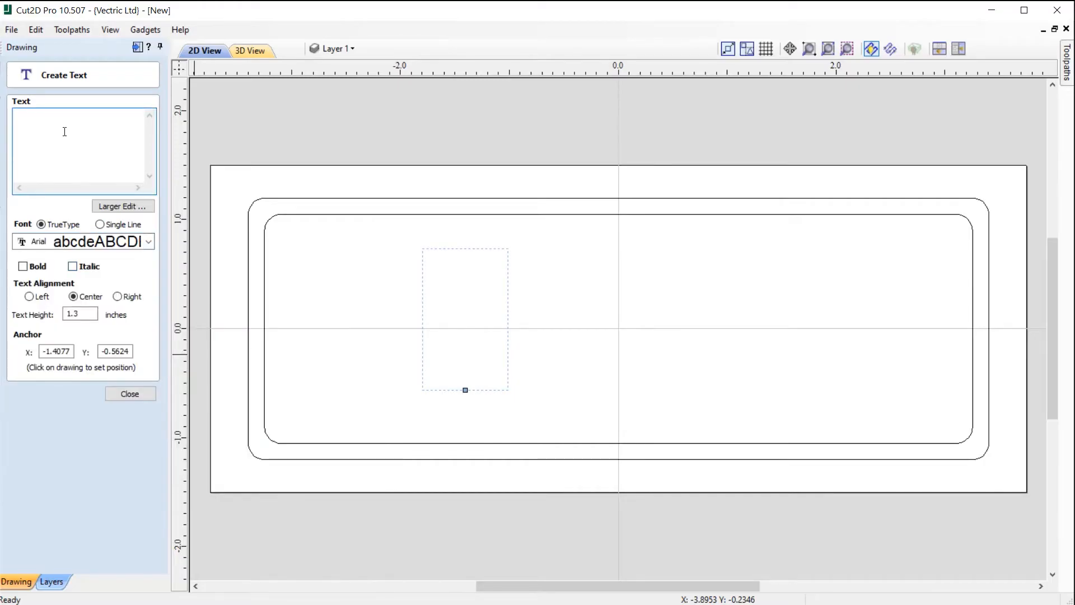
text(Avalon)
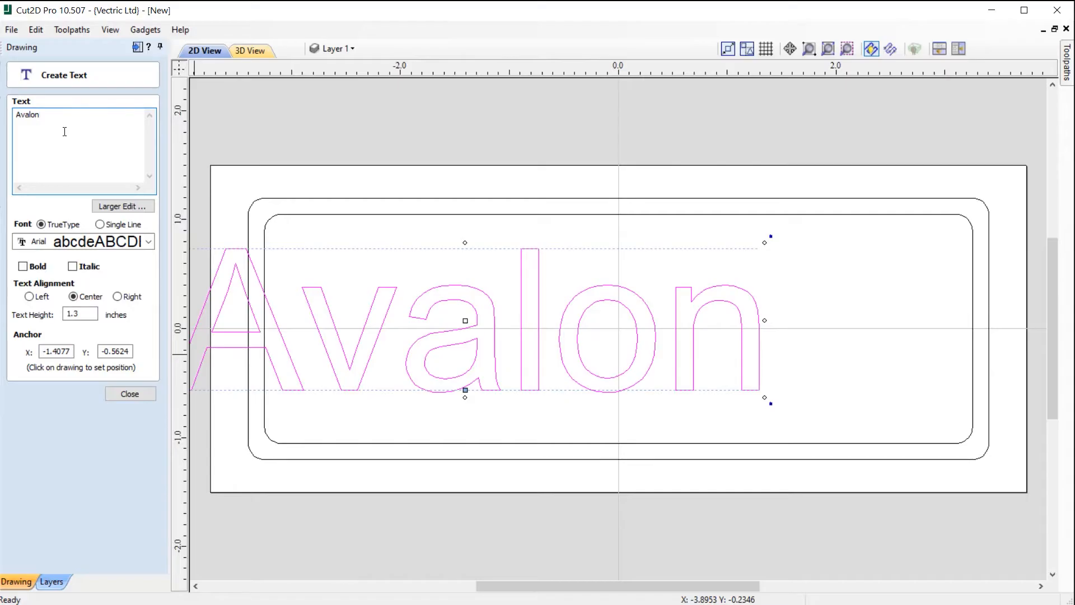
click(132, 397)
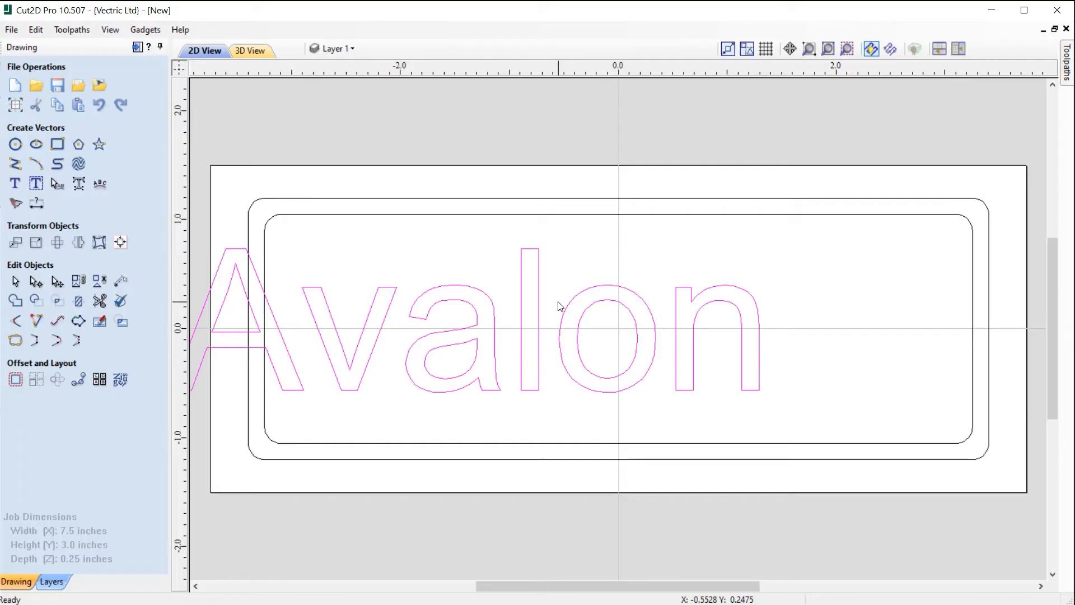
Centre the Avalon text both ways inside the inner rectangle using the alignment tools, and clear the selection
click(619, 214)
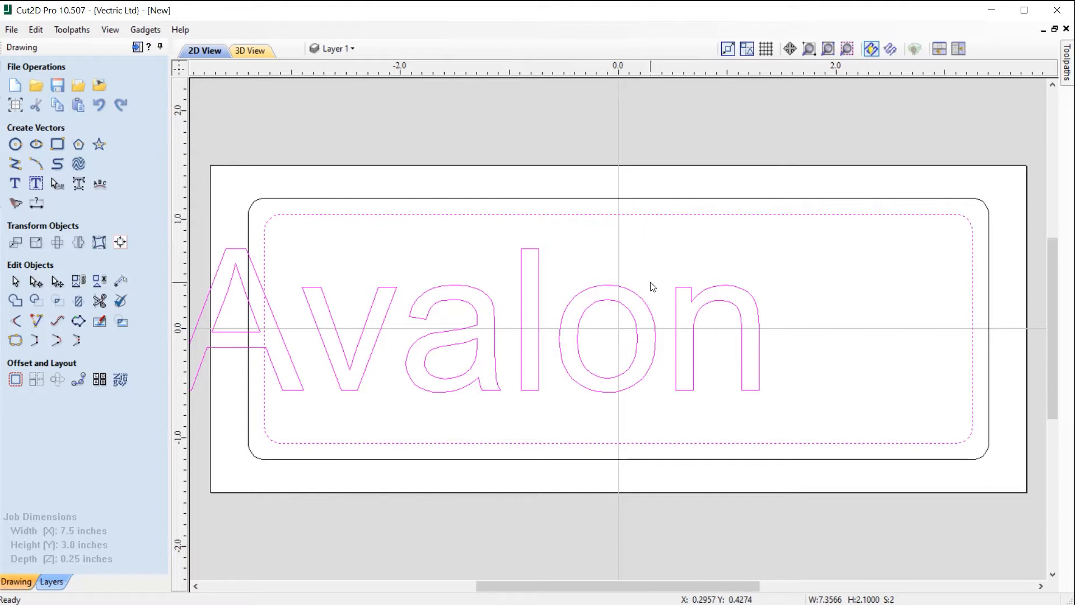
click(122, 244)
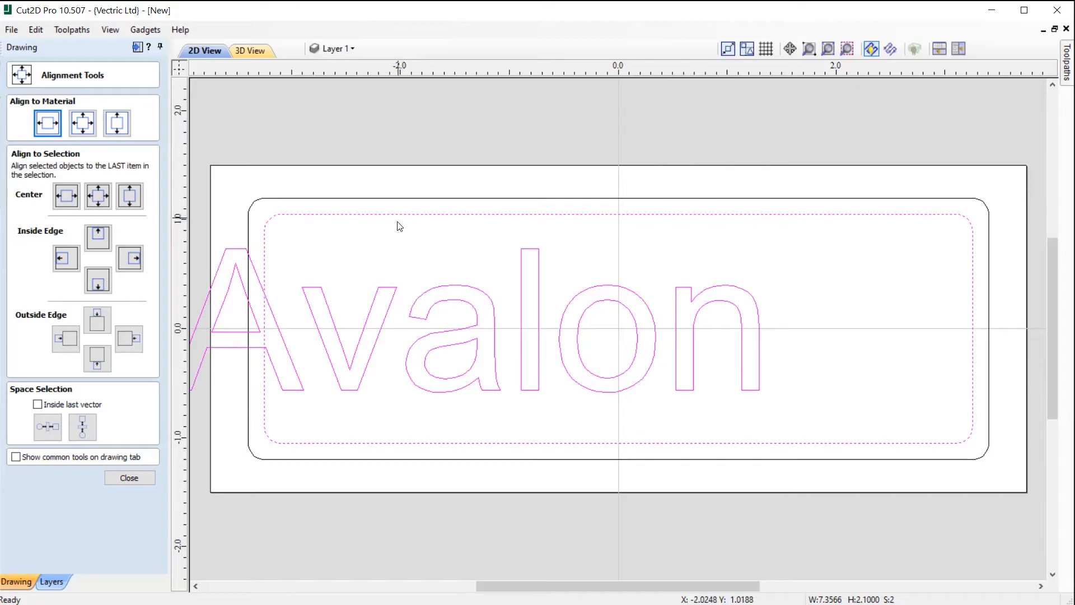
click(96, 196)
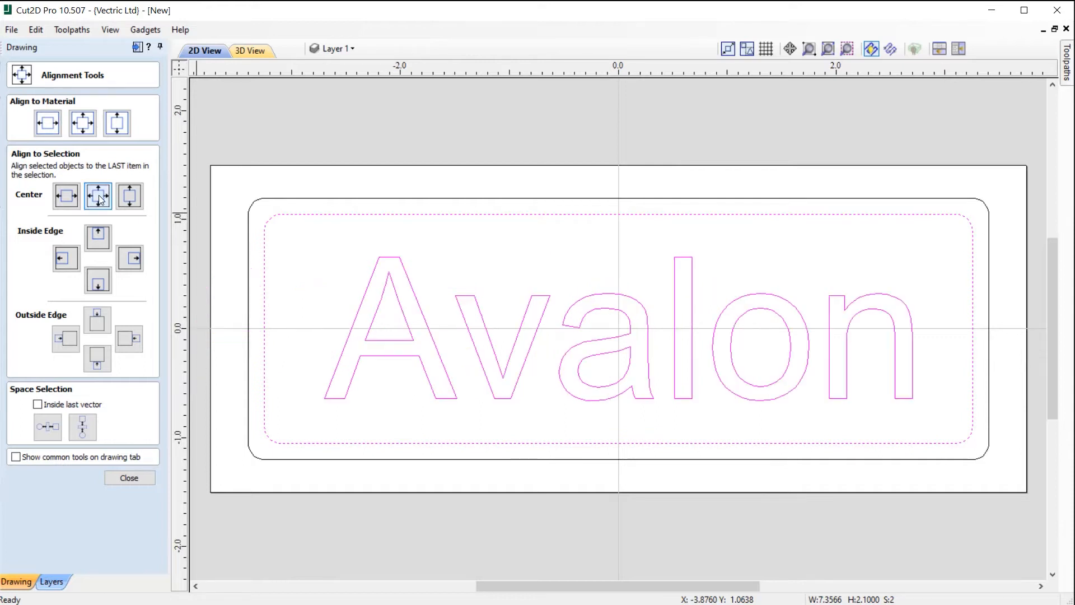
click(129, 477)
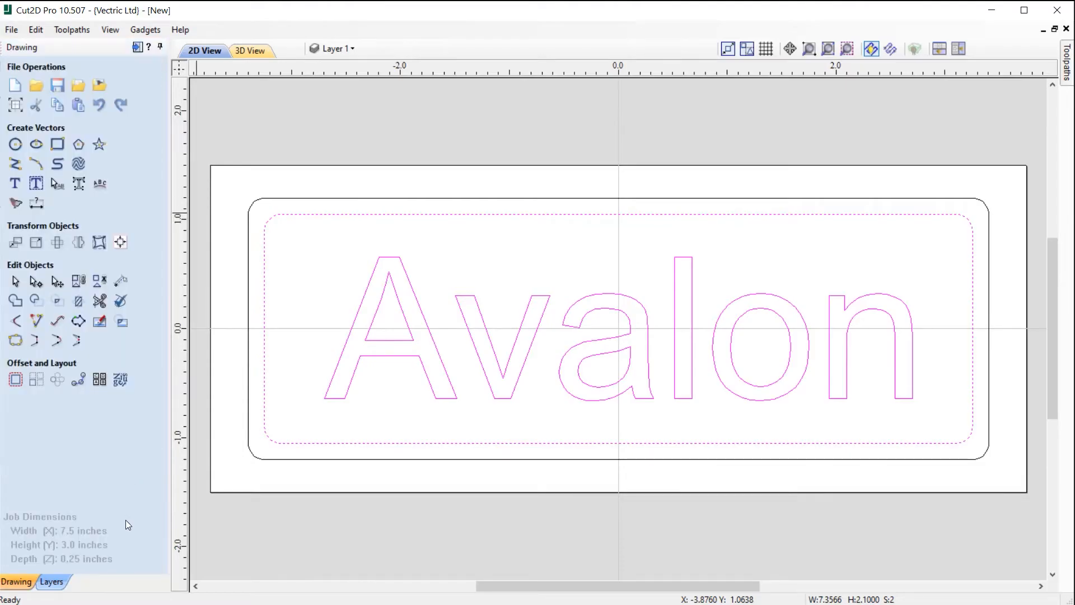
click(544, 522)
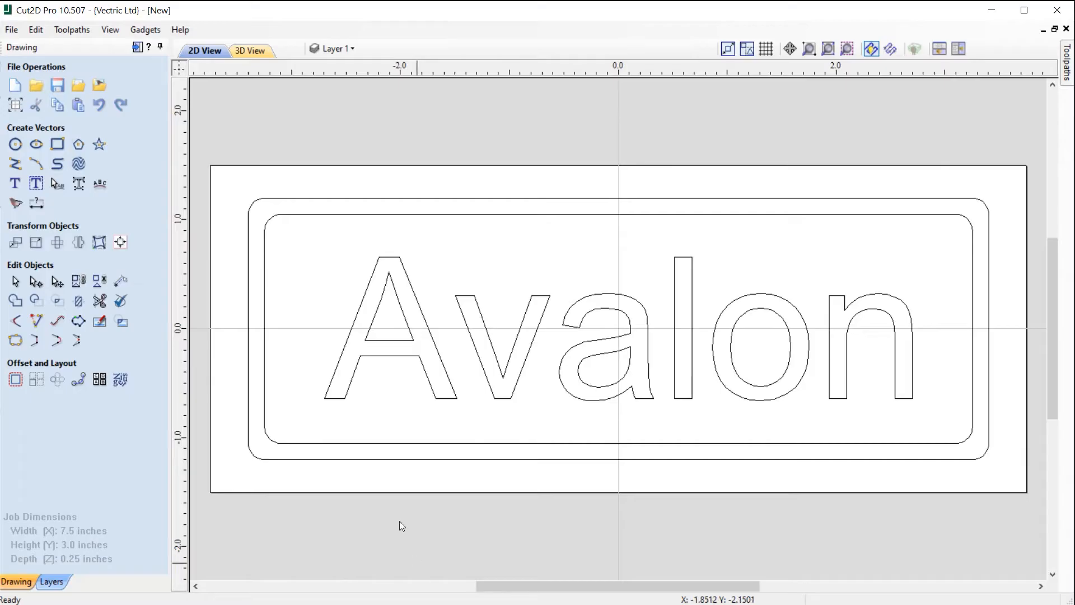
Move the XY datum to the material's lower-left corner in the toolpath material setup and accept it
click(136, 49)
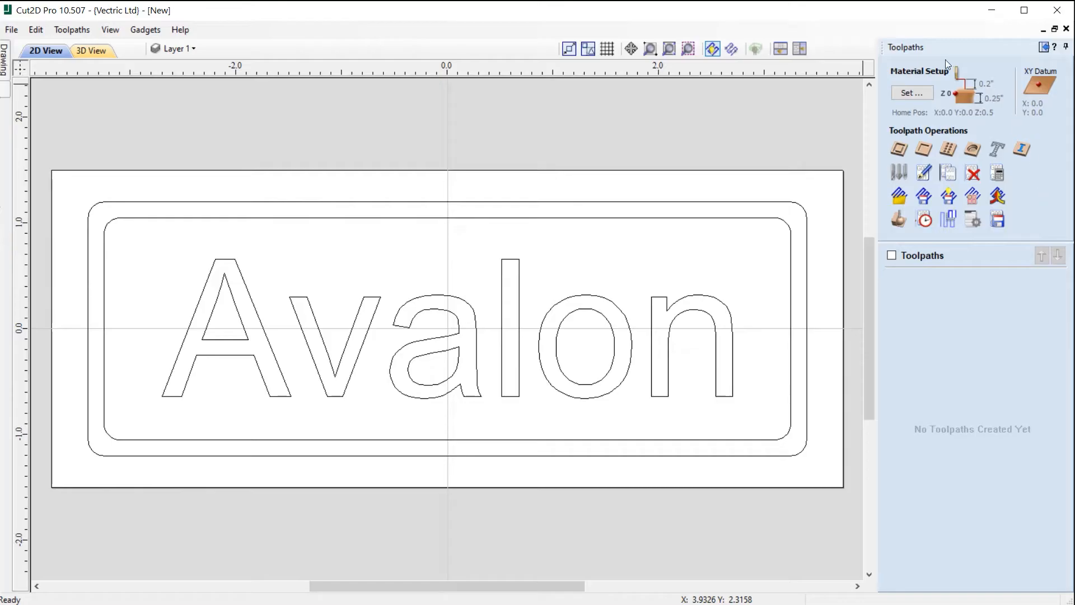
click(902, 94)
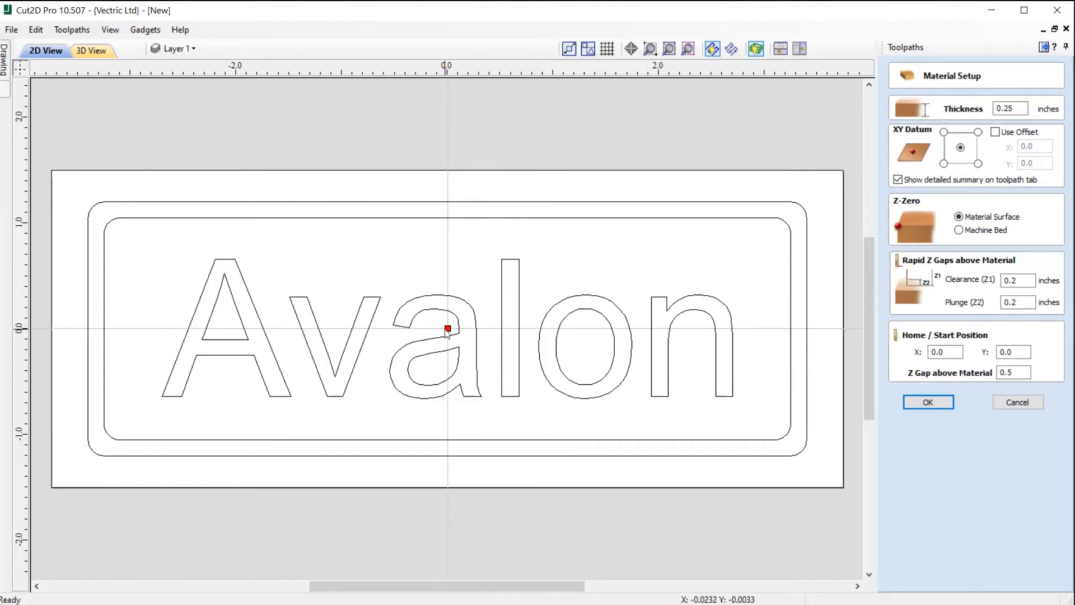
click(944, 164)
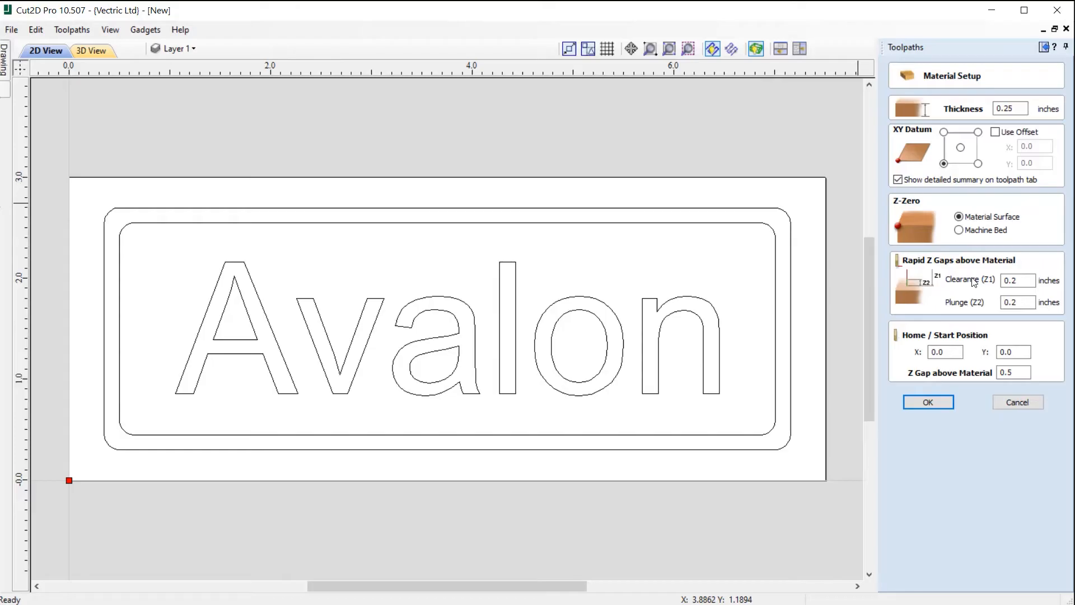
click(1008, 303)
click(1013, 373)
click(929, 402)
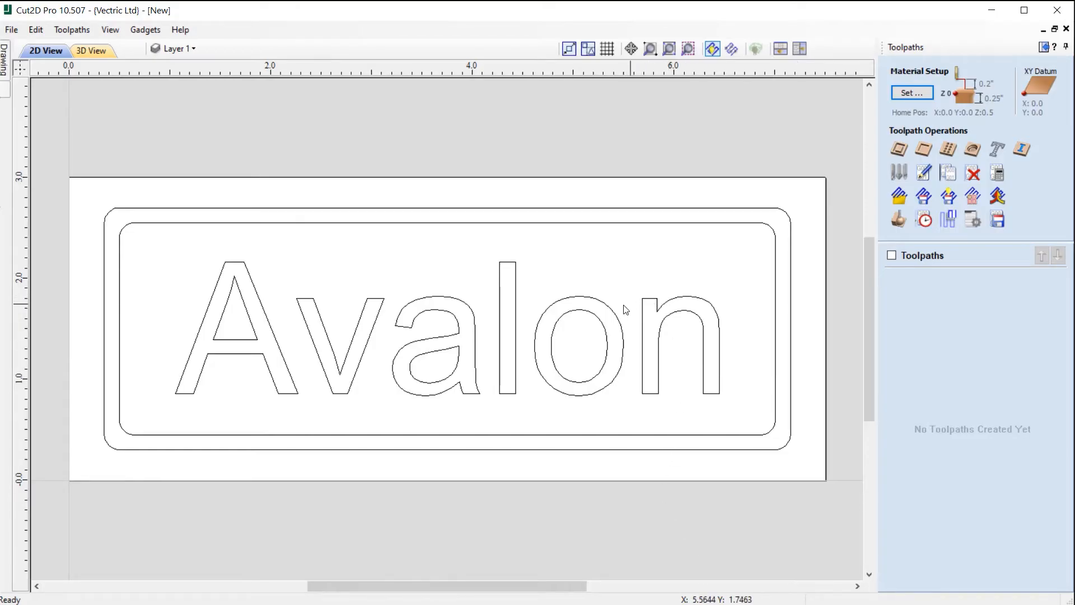
Start a pocket toolpath and select the Avalon text together with the inner rectangle as its vectors
click(633, 224)
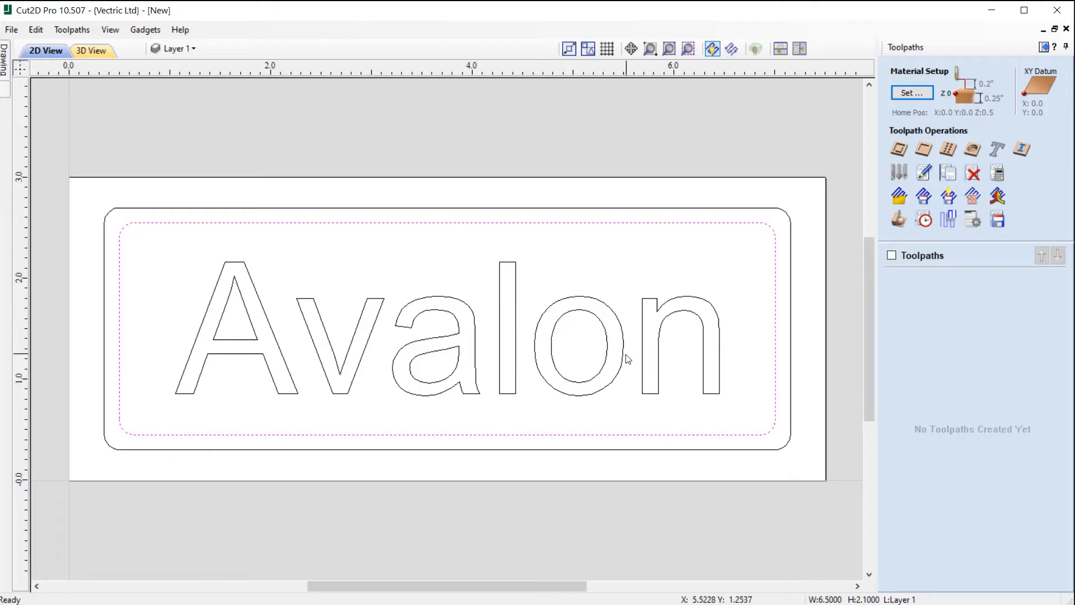
click(682, 282)
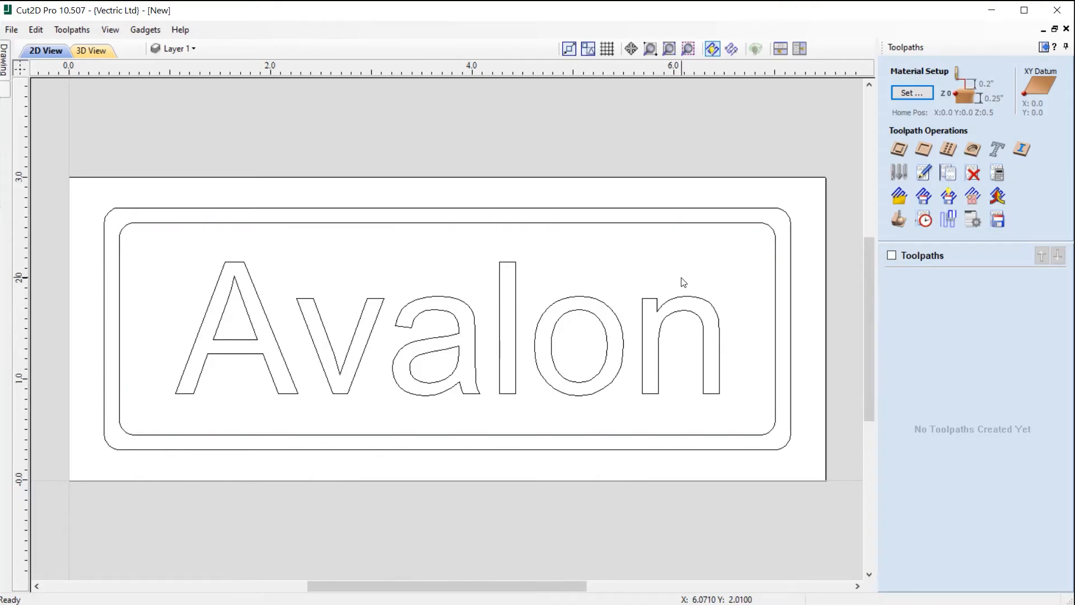
click(927, 151)
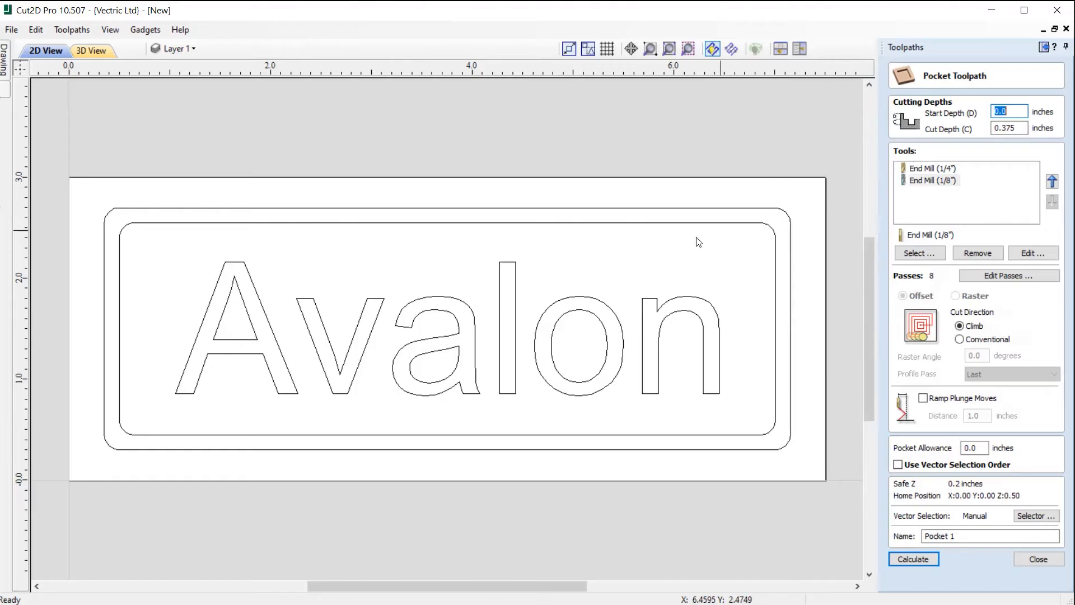
click(588, 304)
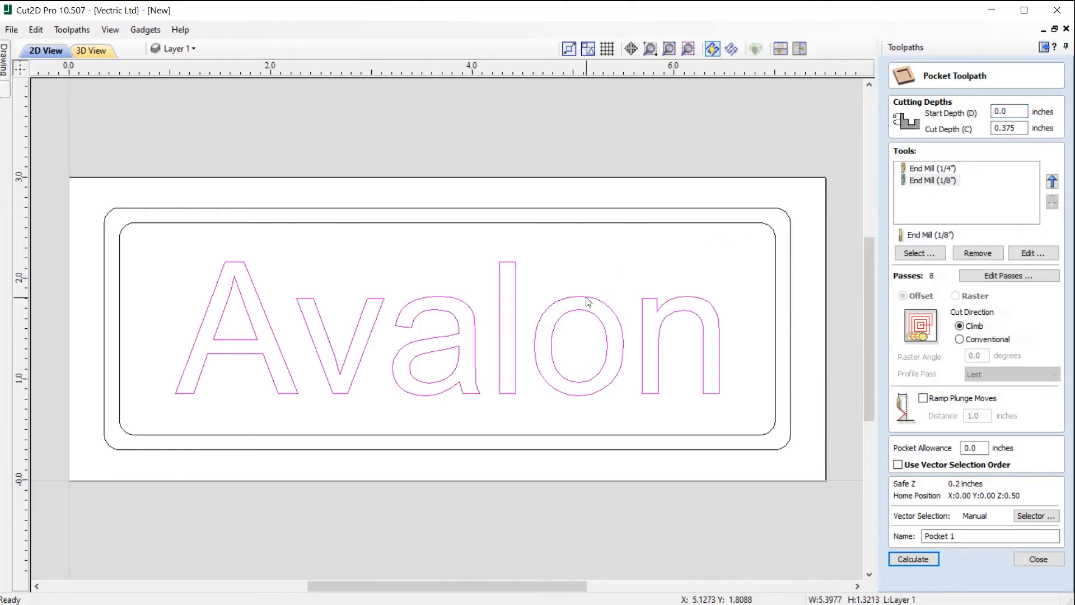
shift+click(622, 224)
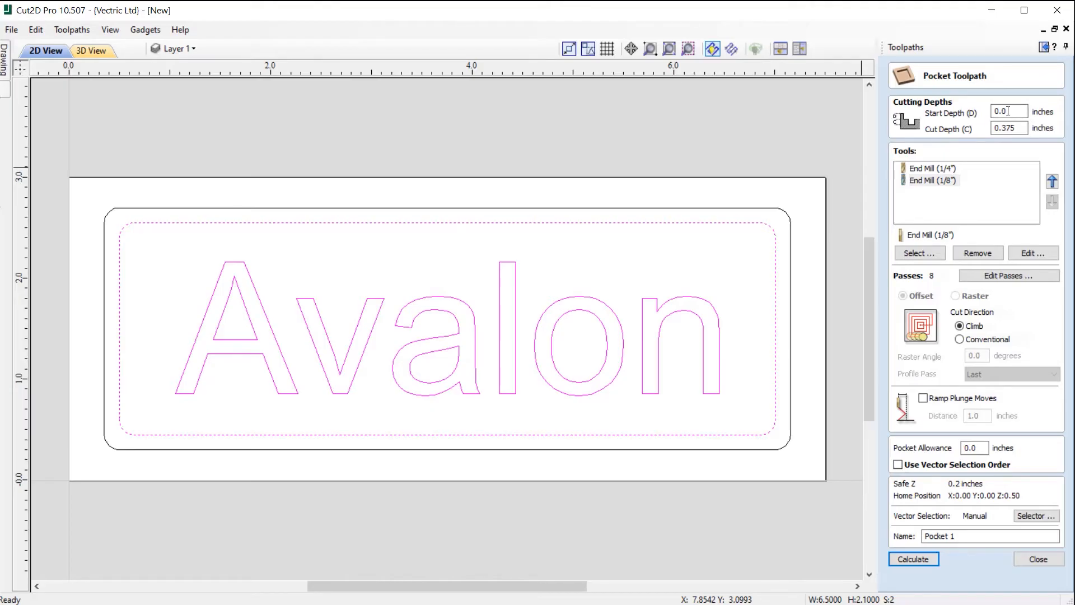
Set the pocket's cut depth to 0.1 inches, leaving the start depth at 0.0
click(1008, 111)
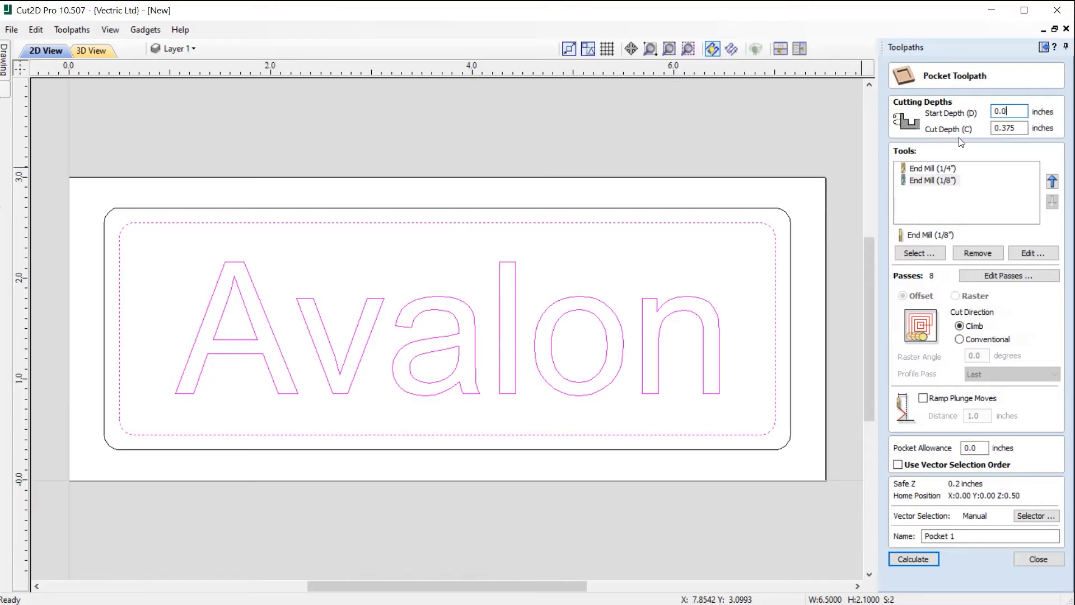
drag(1002, 128, 1022, 126)
text(1)
Remove both listed tools from the pocket and use the imperial 1/8" end mill from the tool database instead
click(985, 255)
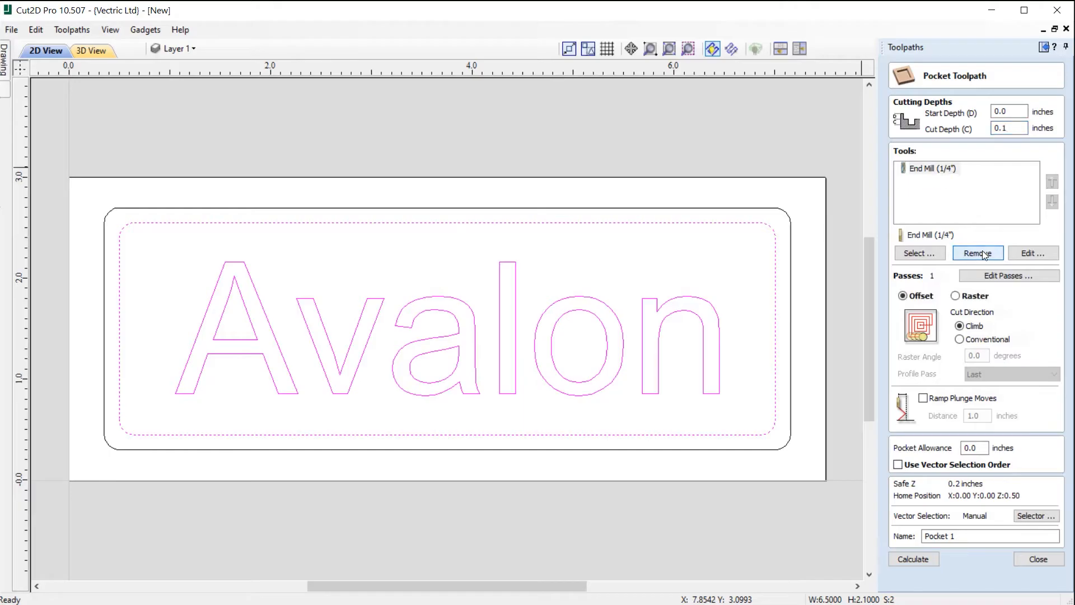
click(984, 254)
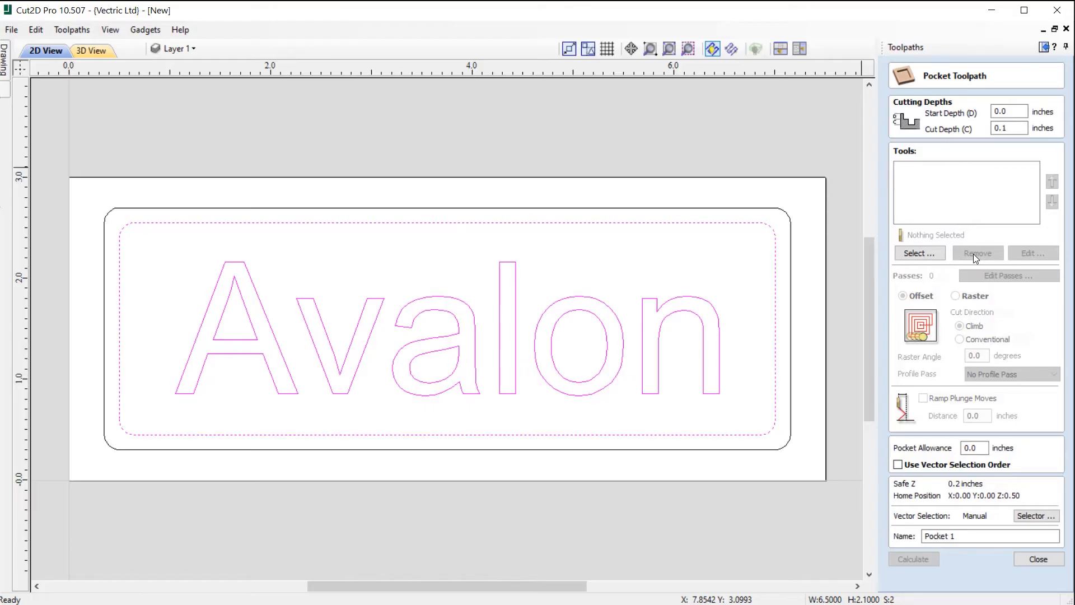
click(918, 254)
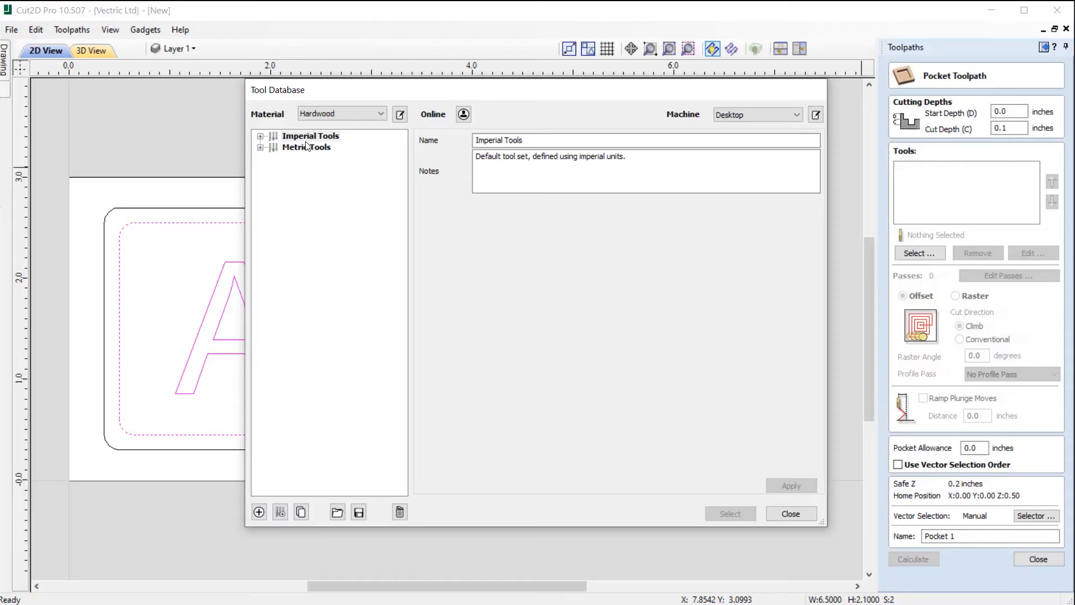
click(263, 135)
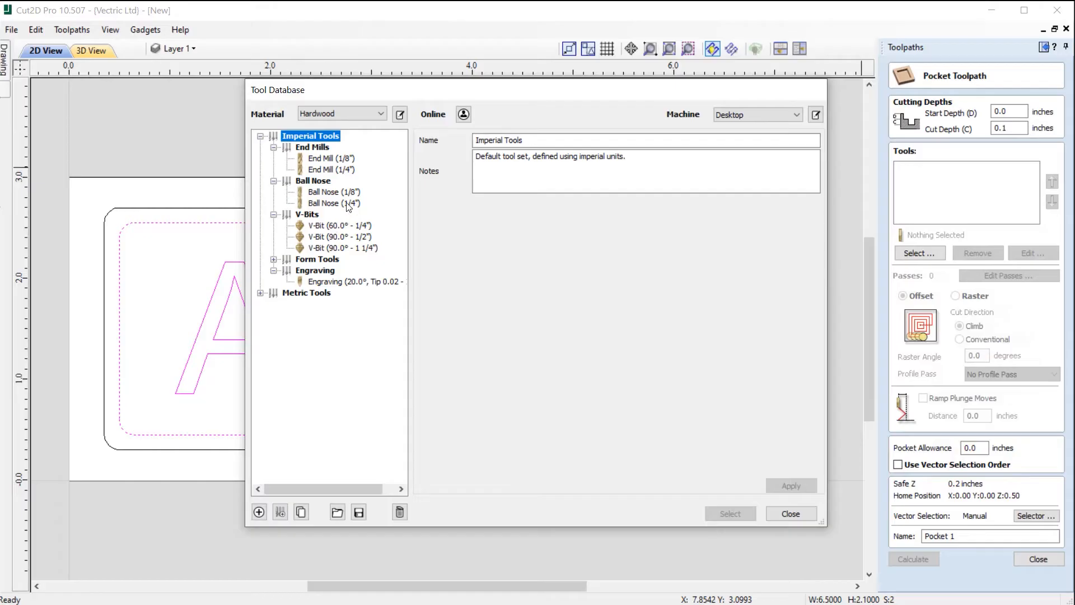
click(332, 159)
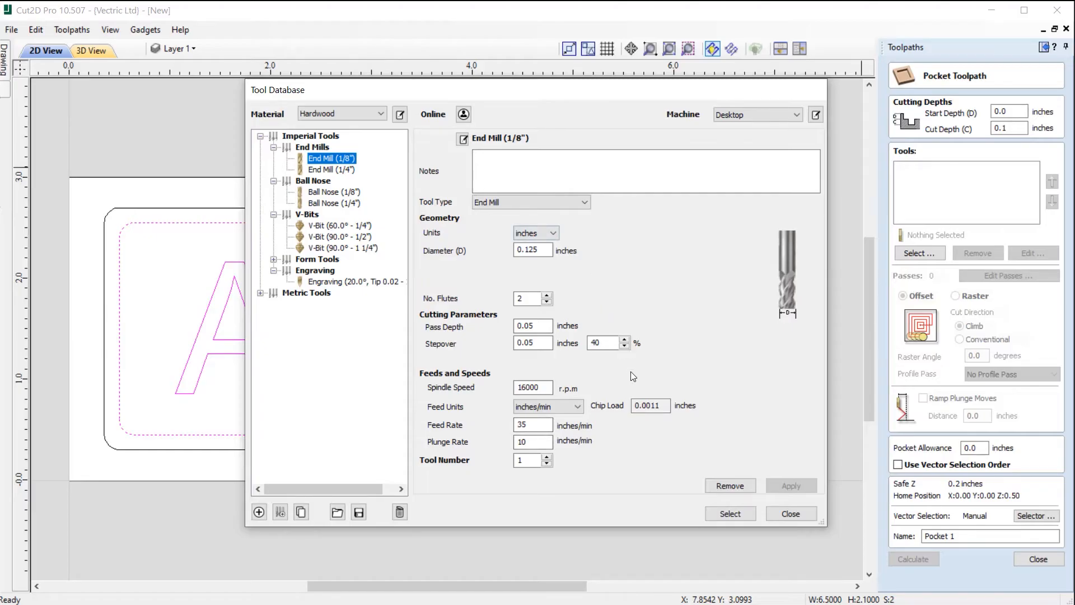
click(735, 514)
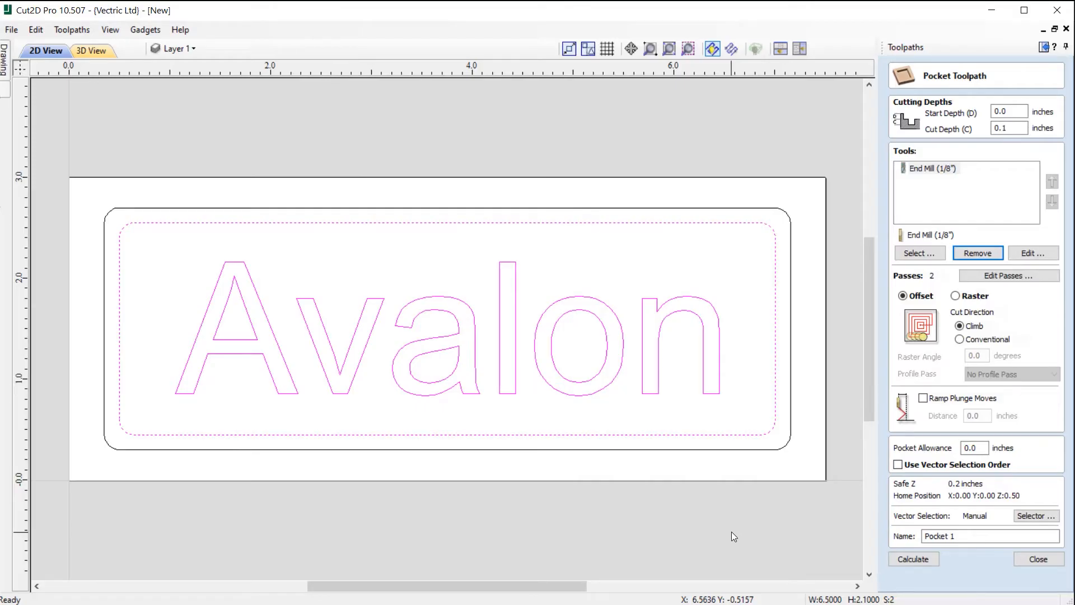
Edit the 1/8" end mill to a 20% stepover, 12000 rpm spindle speed and 60 inches/min feed rate
click(1030, 253)
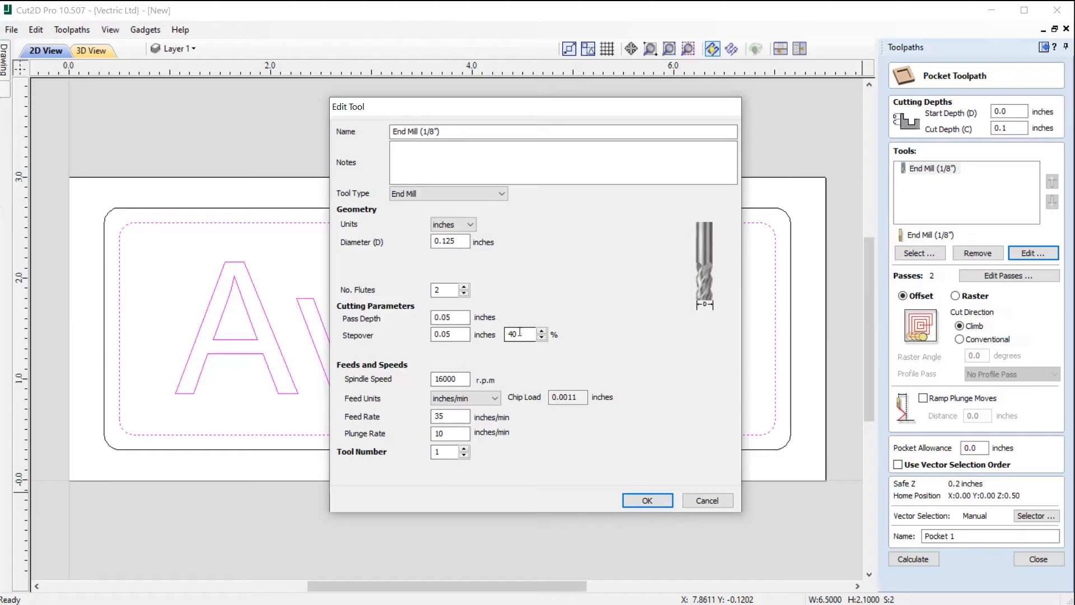
drag(520, 332, 498, 334)
text(20)
click(442, 378)
text(2)
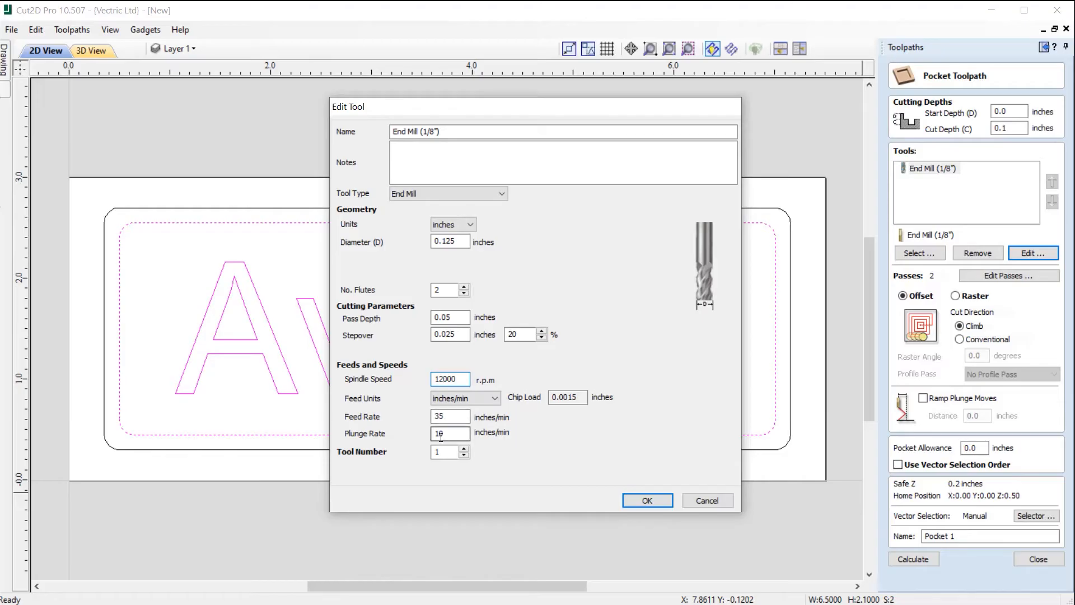
double_click(457, 419)
text(60)
click(648, 501)
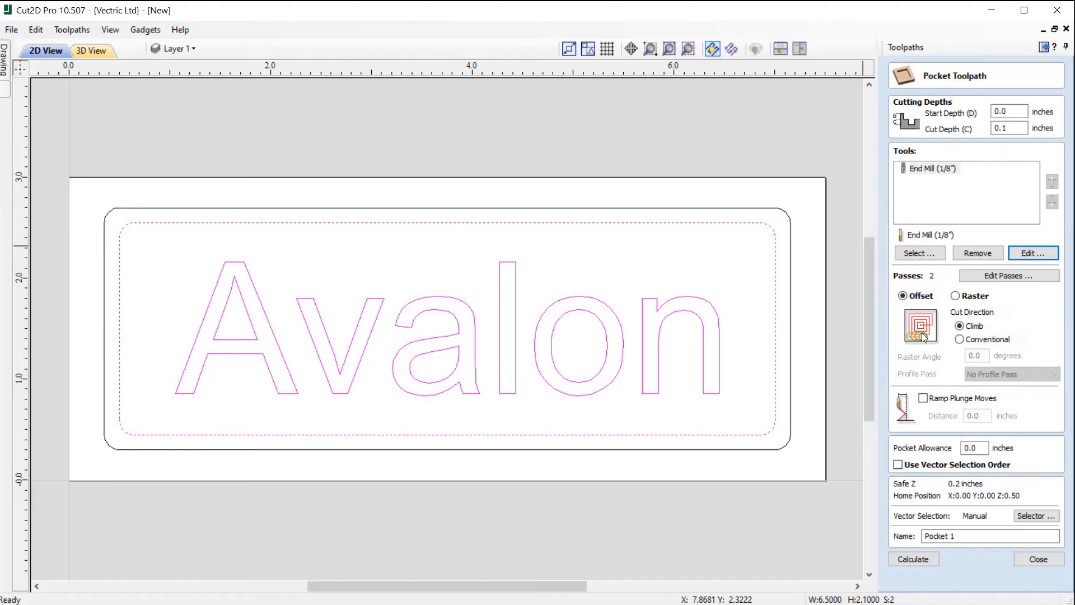
Calculate the pocket with Offset clearing and 0.5-inch ramp plunge moves, naming the toolpath Pocket_0.125
click(972, 297)
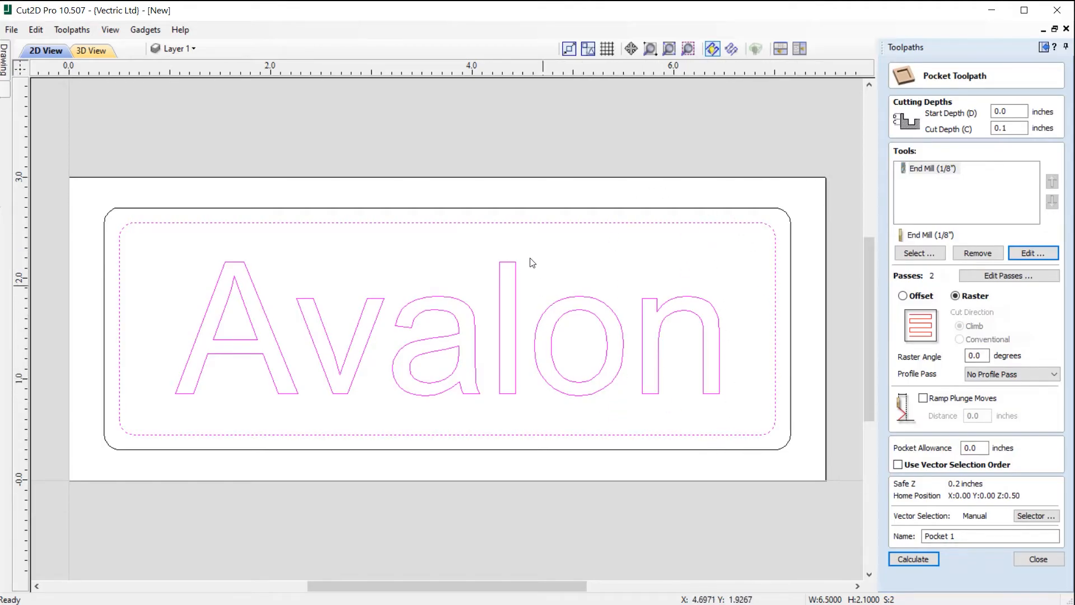
click(912, 297)
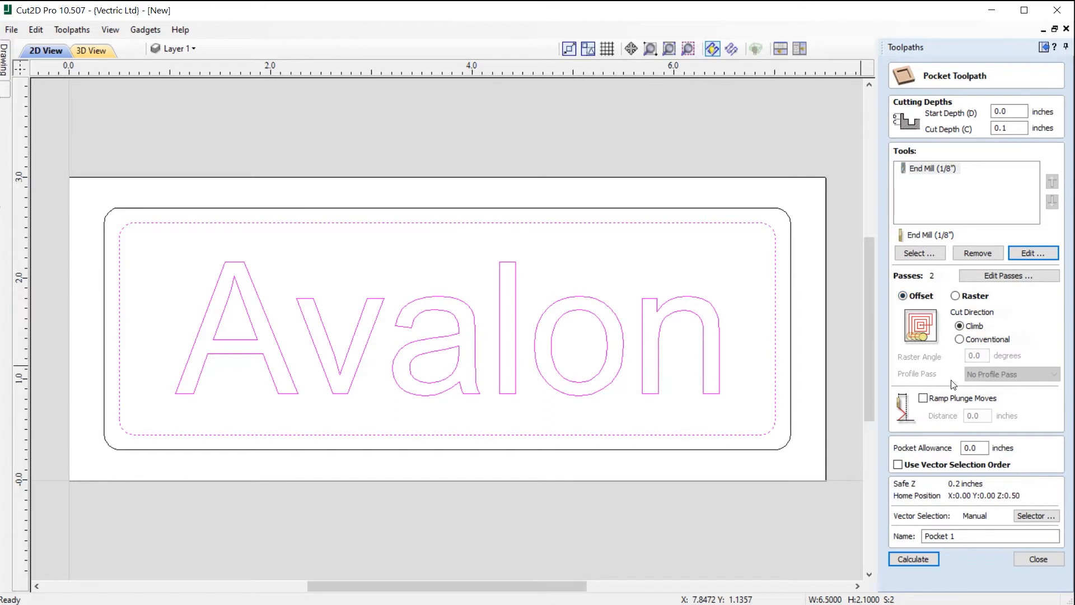
click(924, 398)
double_click(979, 417)
click(962, 535)
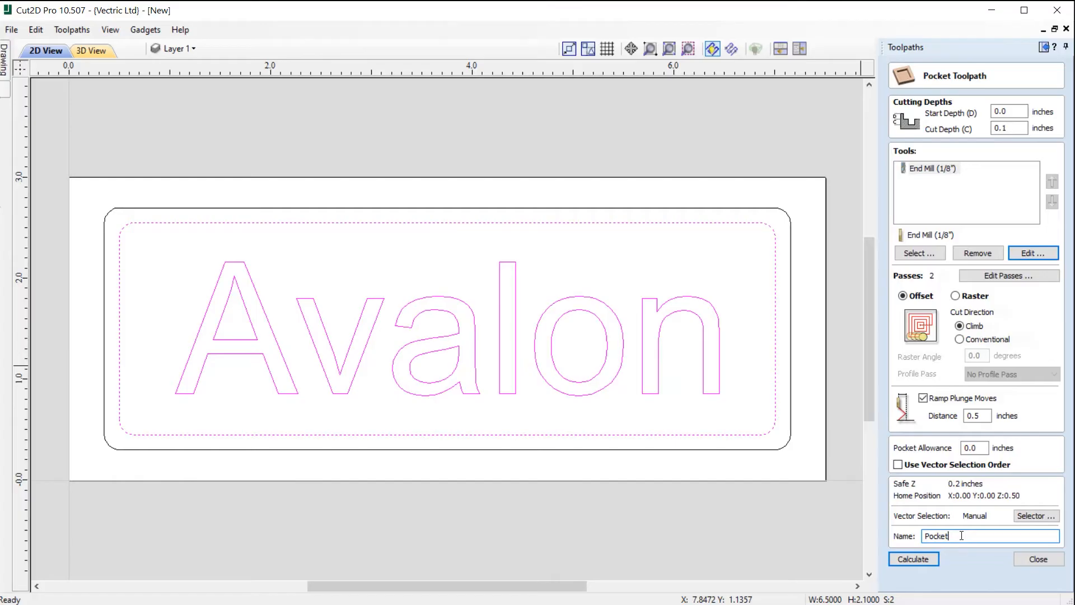
click(918, 560)
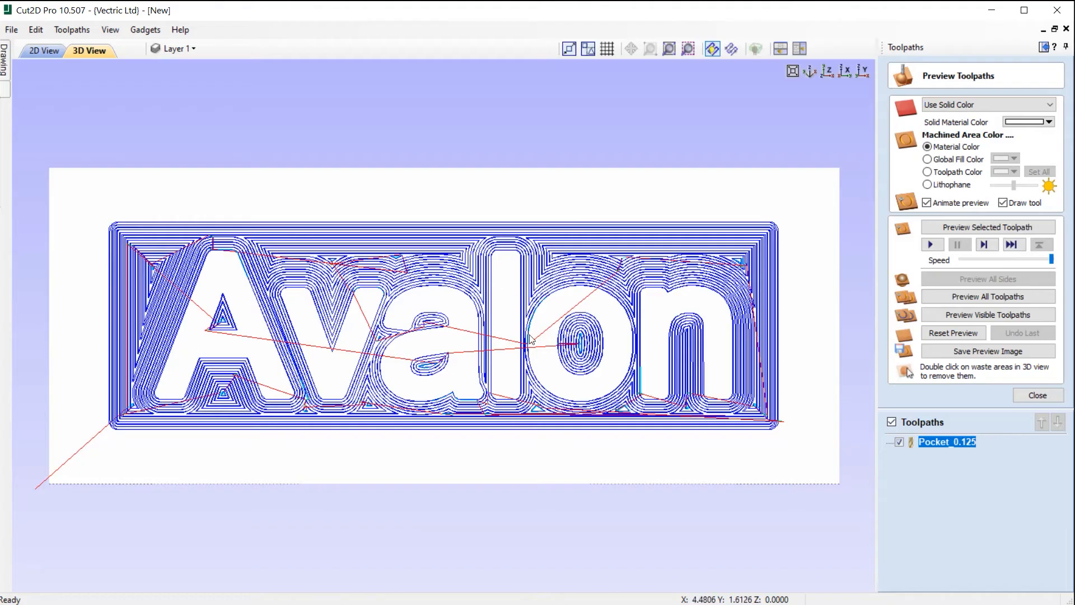
Try Cherry Dark as the material appearance in the toolpath preview
drag(464, 446, 487, 388)
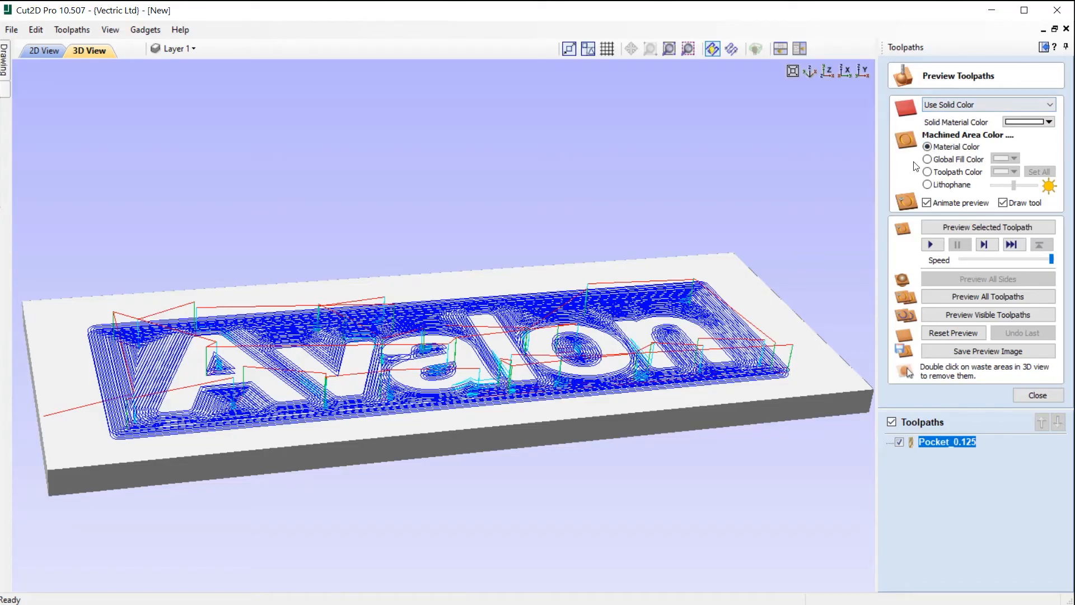
click(963, 106)
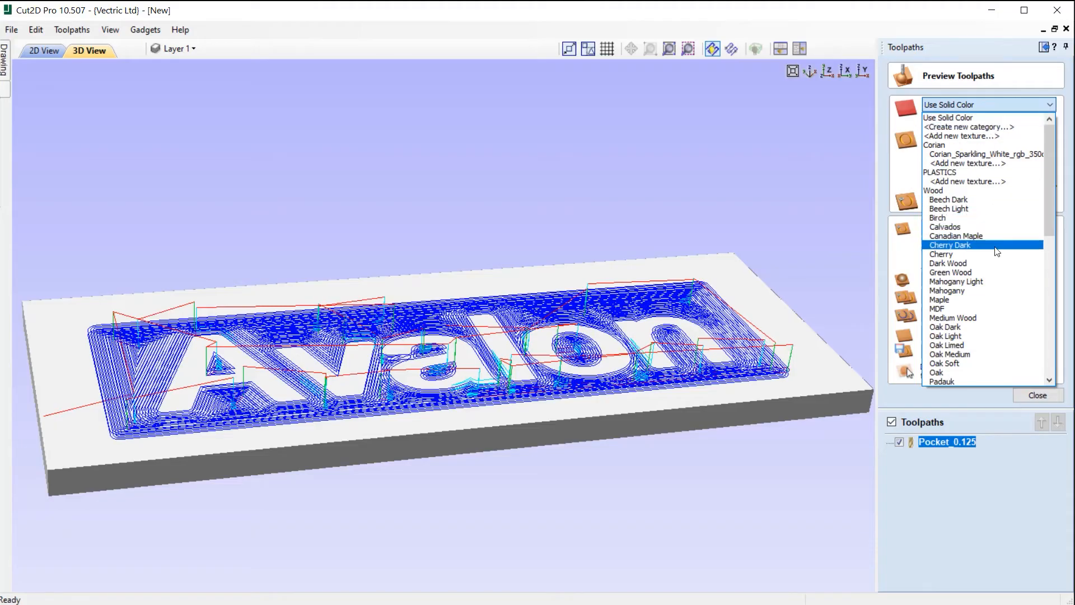
drag(1050, 200, 1050, 230)
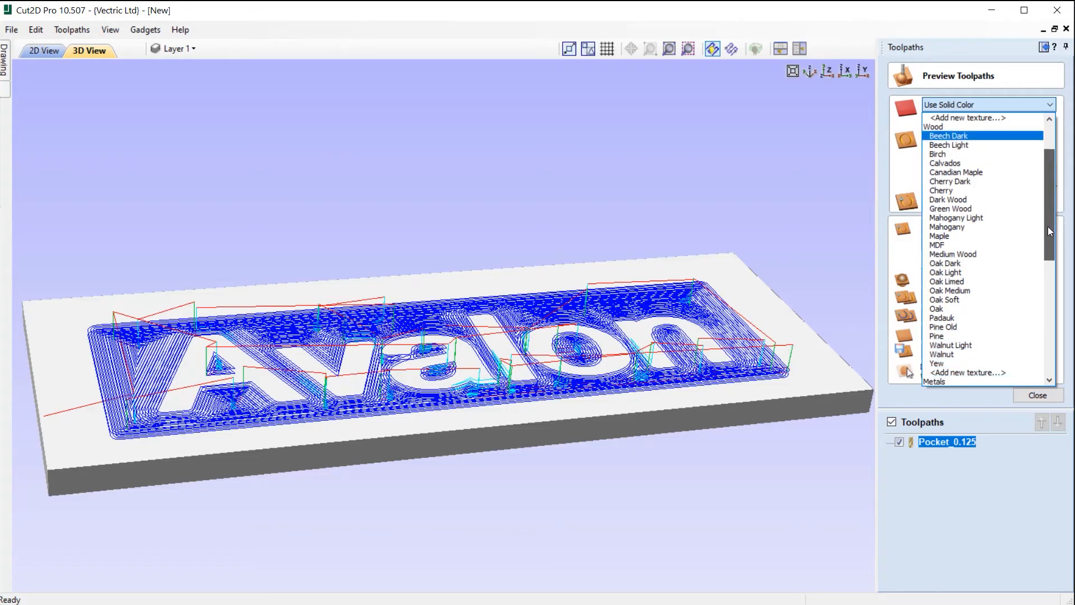
click(969, 181)
Set the preview's material appearance to Steel Bright
click(999, 105)
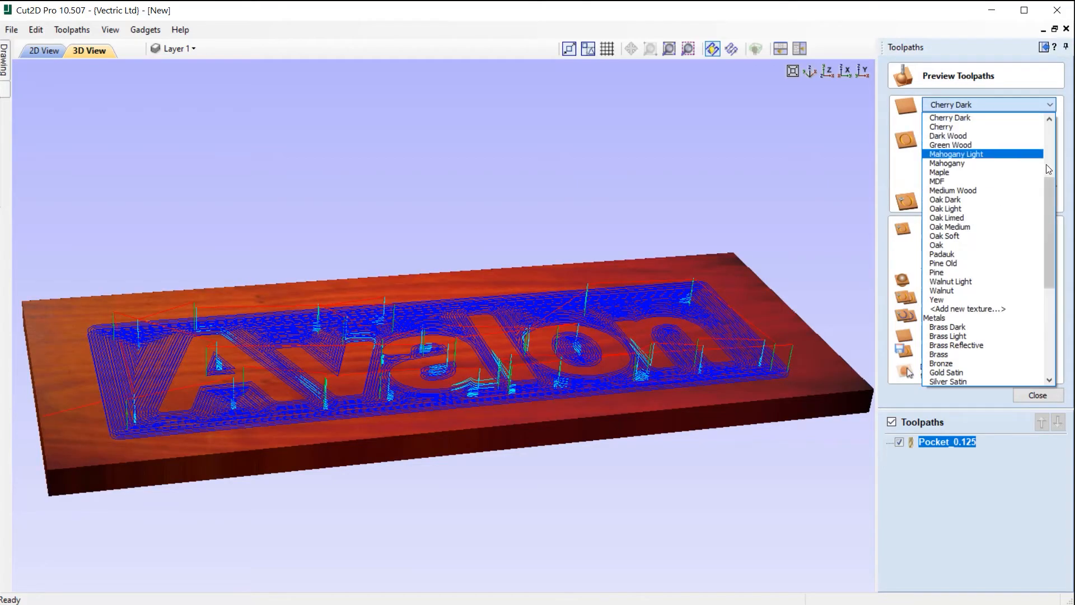
drag(1046, 180, 1050, 232)
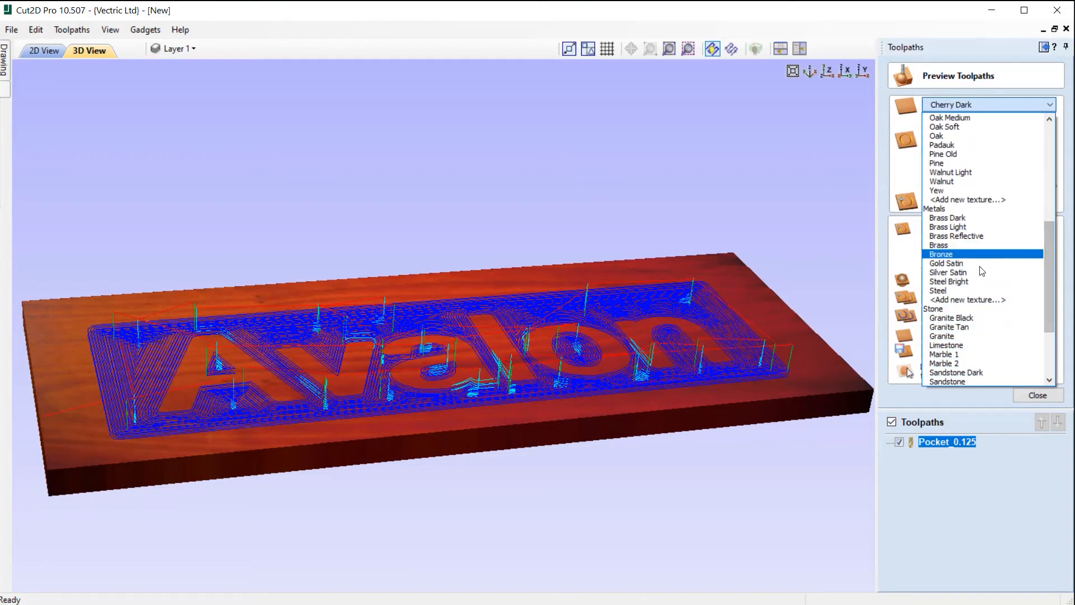
click(966, 282)
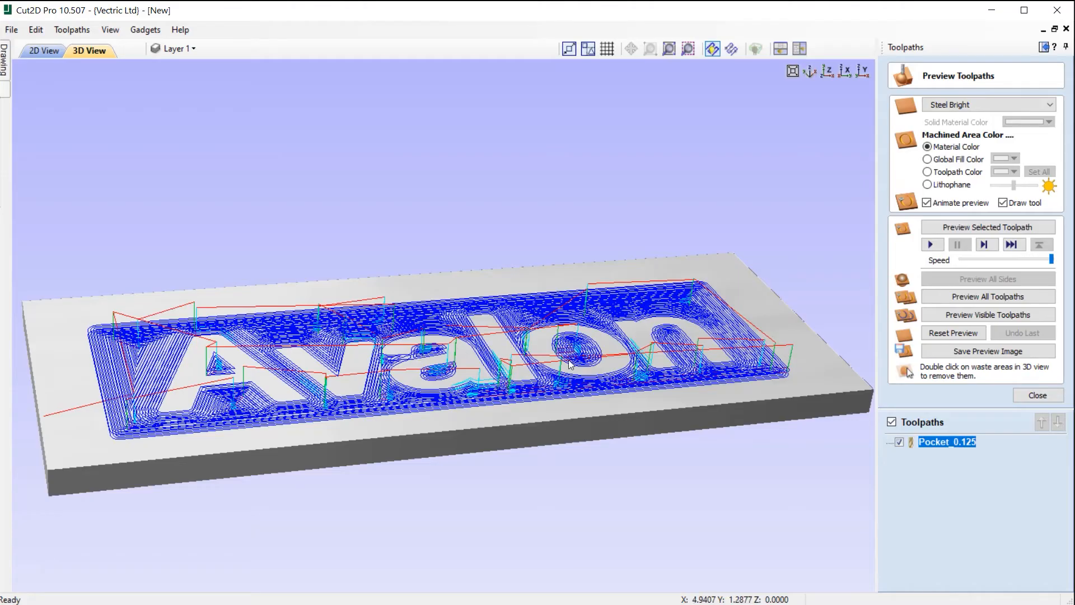
Colour the machined area by toolpath and give the pocket toolpath a dark green fill
drag(535, 406, 569, 399)
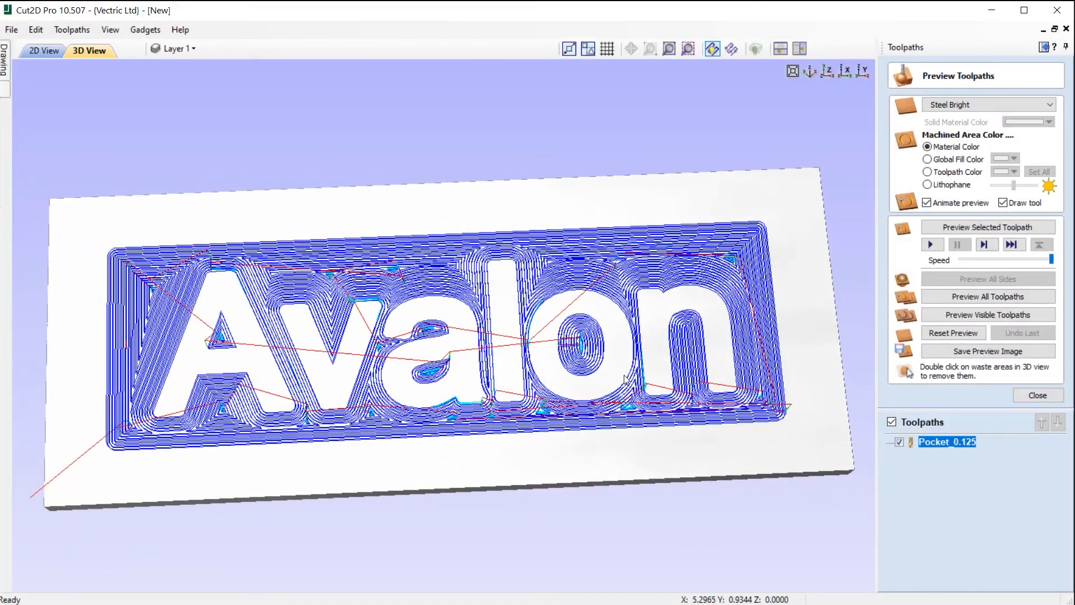
drag(784, 419, 656, 292)
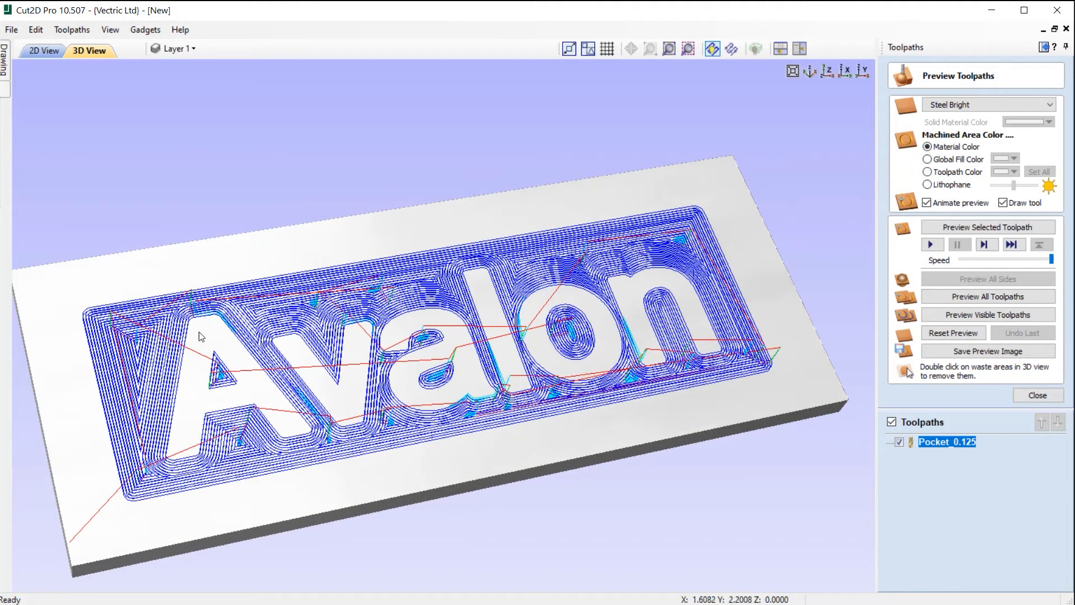
click(941, 177)
click(1006, 172)
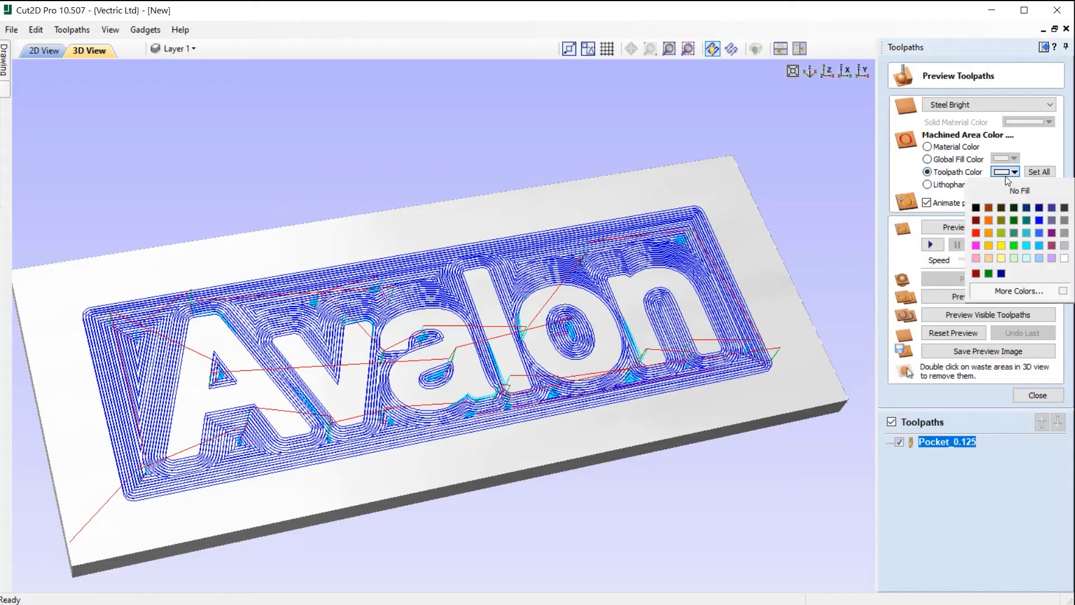
click(1014, 210)
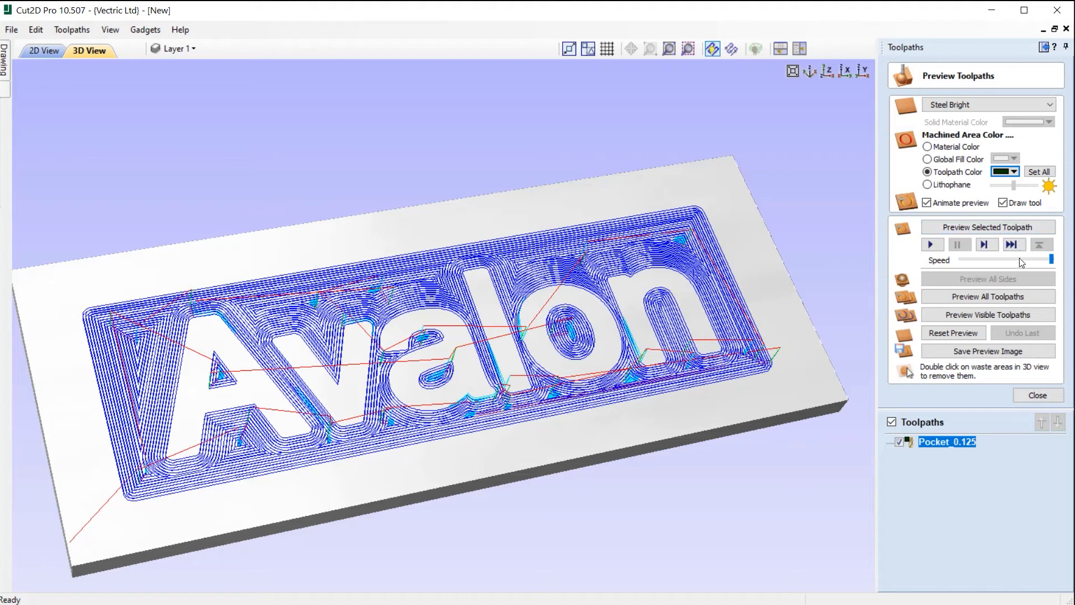
Simulate the pocket toolpath at reduced speed, raise it to full speed for the rest, and close the preview
drag(1052, 259, 1032, 261)
click(990, 229)
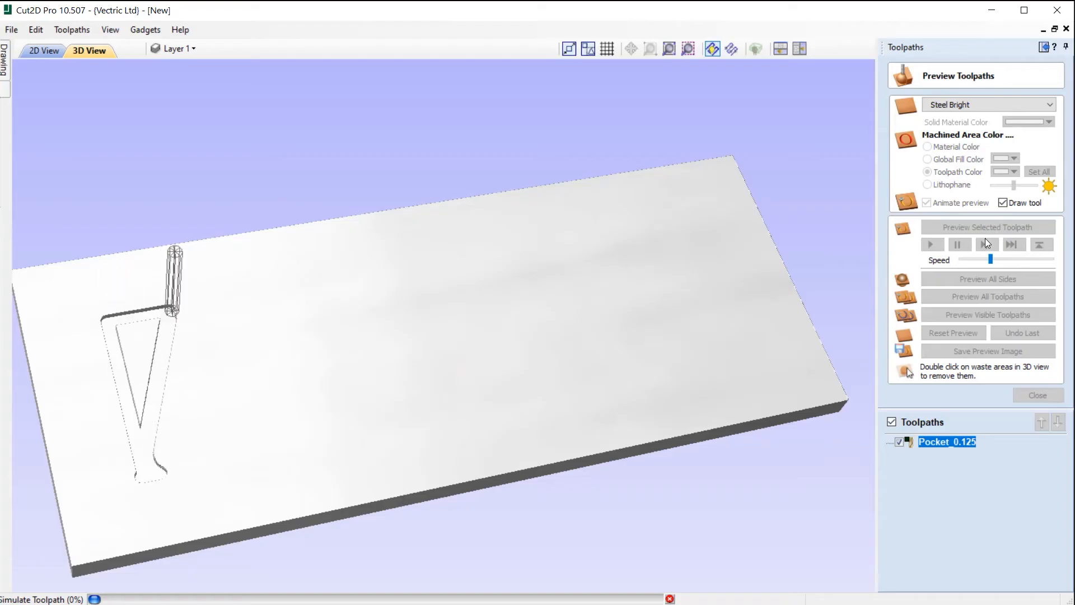
drag(991, 260, 1052, 259)
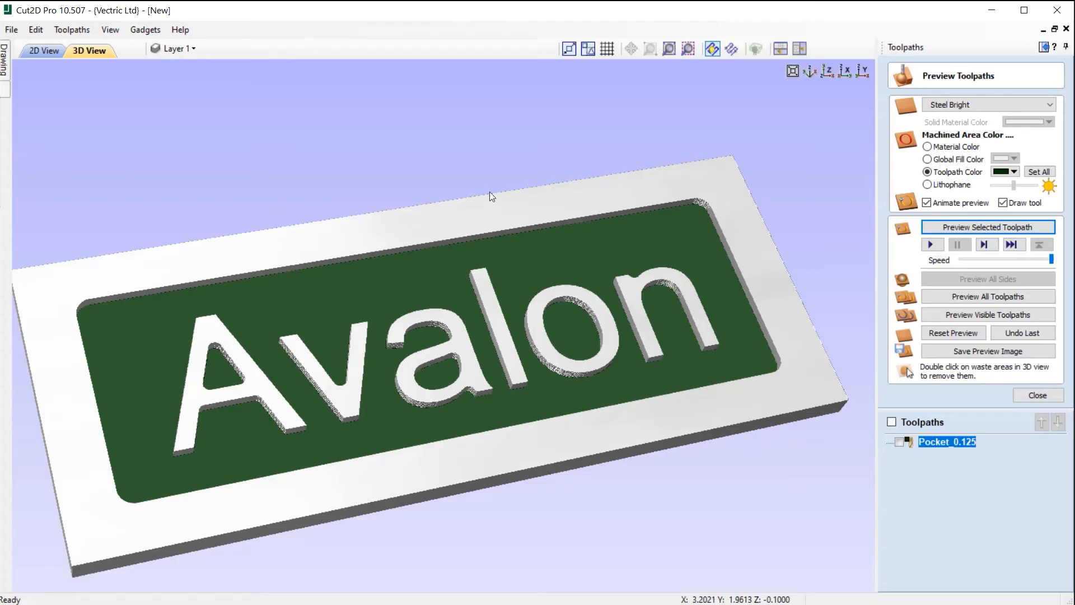
click(1037, 396)
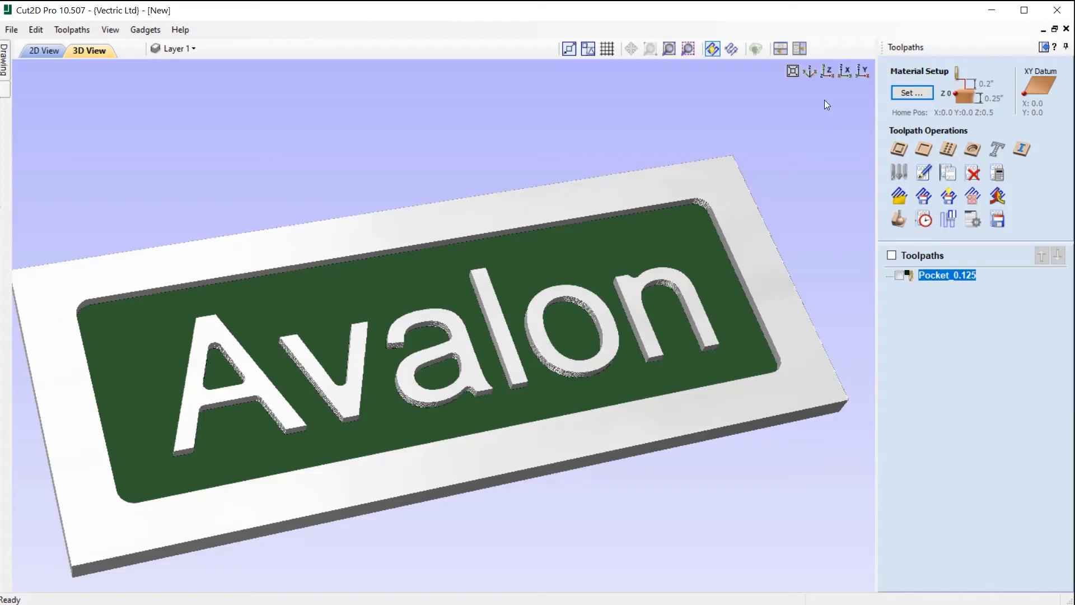
Show the 2D and 3D views together and start a 2D profile toolpath on the sign's outer rounded rectangle
click(827, 71)
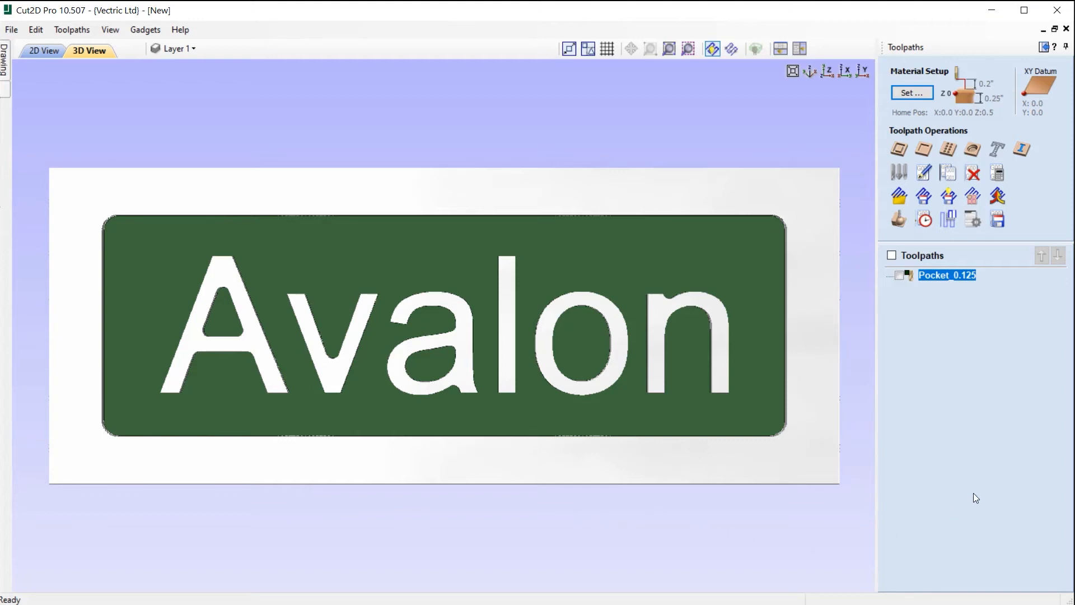
click(780, 48)
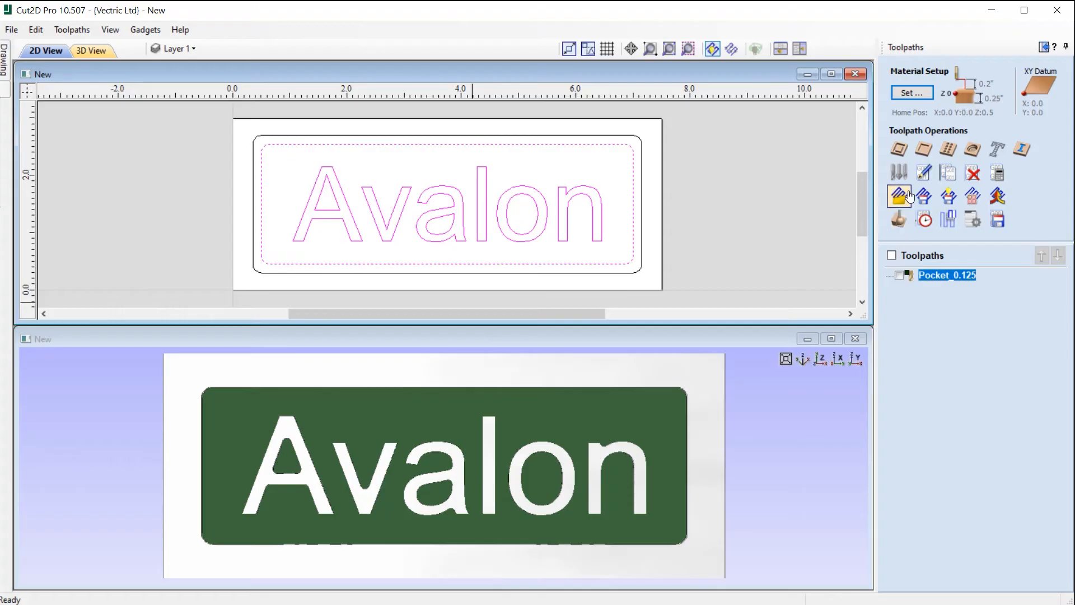
click(899, 150)
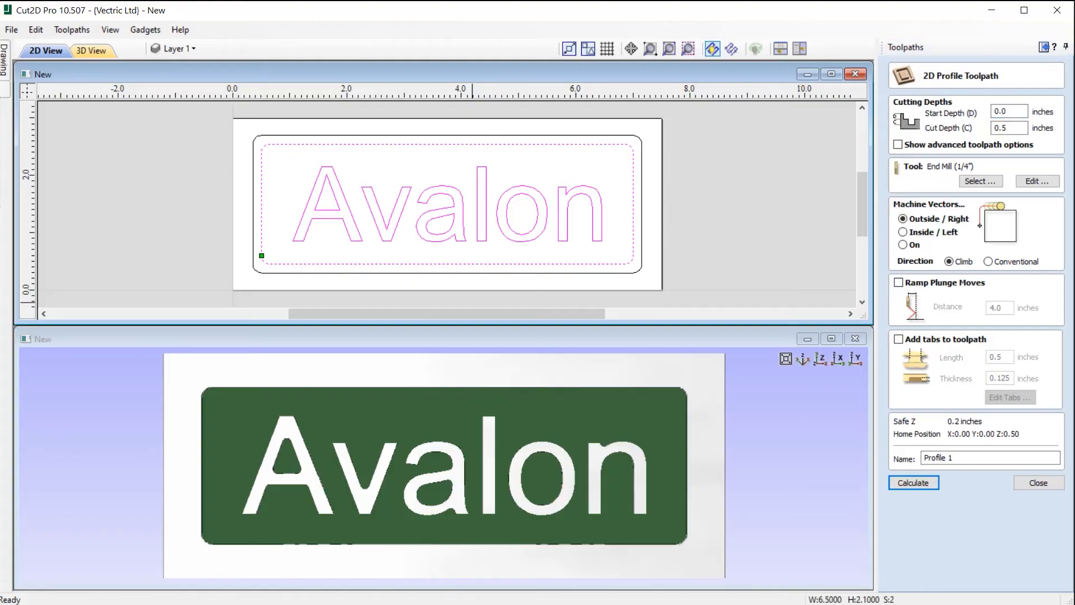
click(640, 138)
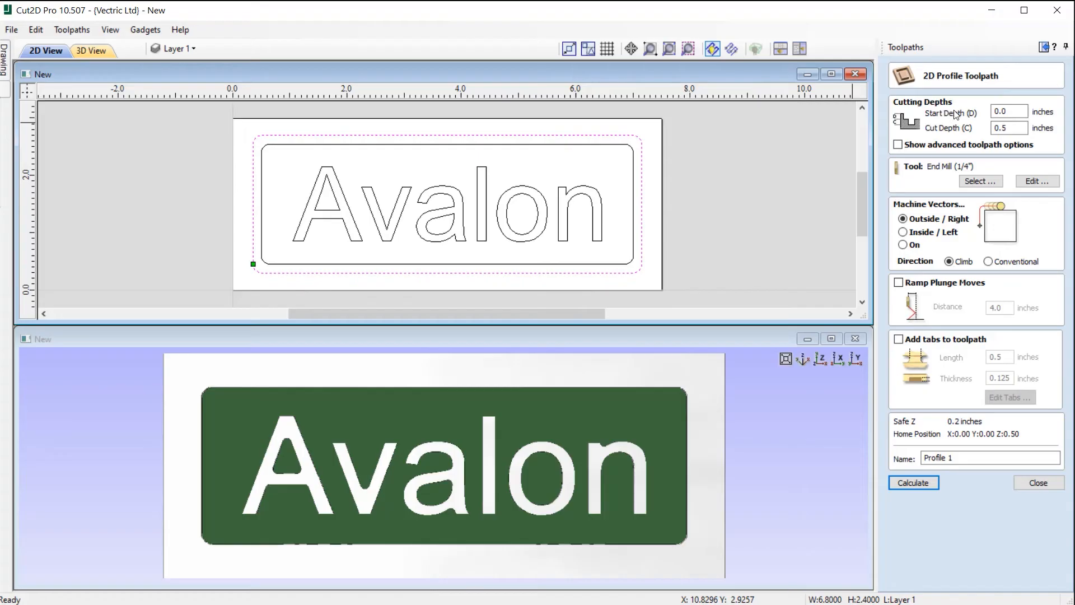
Set the profile toolpath's cut depth to the full 0.25 inch material thickness and keep the 1/4 inch end mill
click(1014, 112)
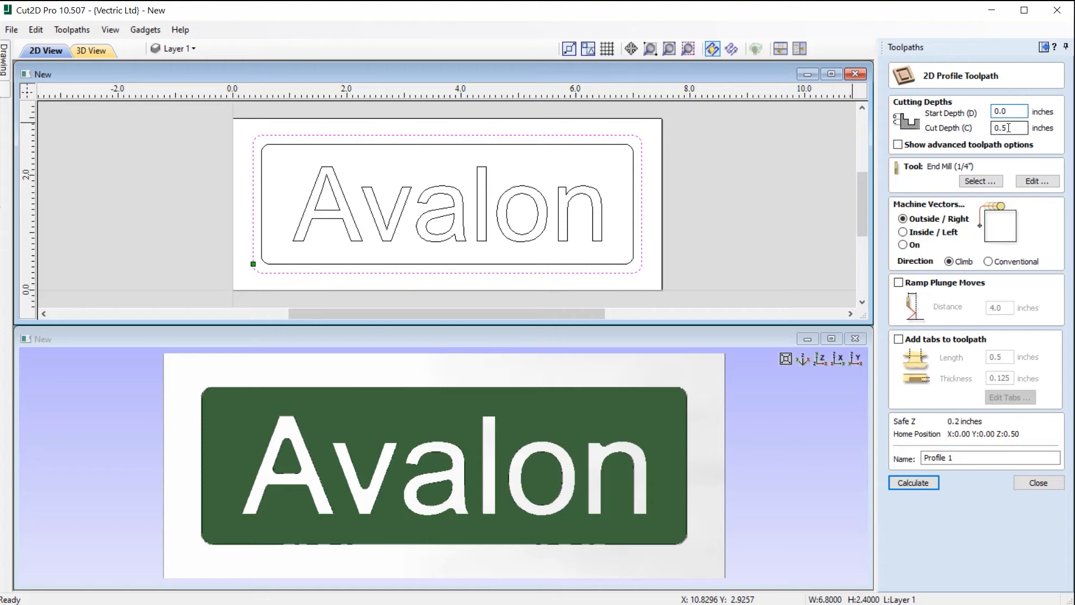
drag(1009, 128, 984, 131)
text(z)
click(981, 182)
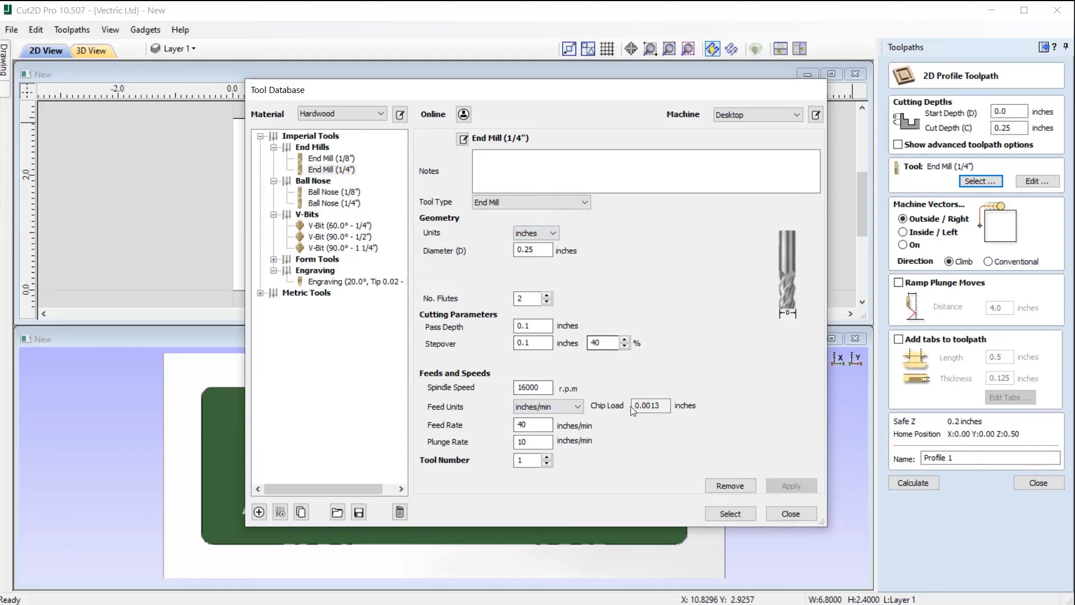
click(804, 513)
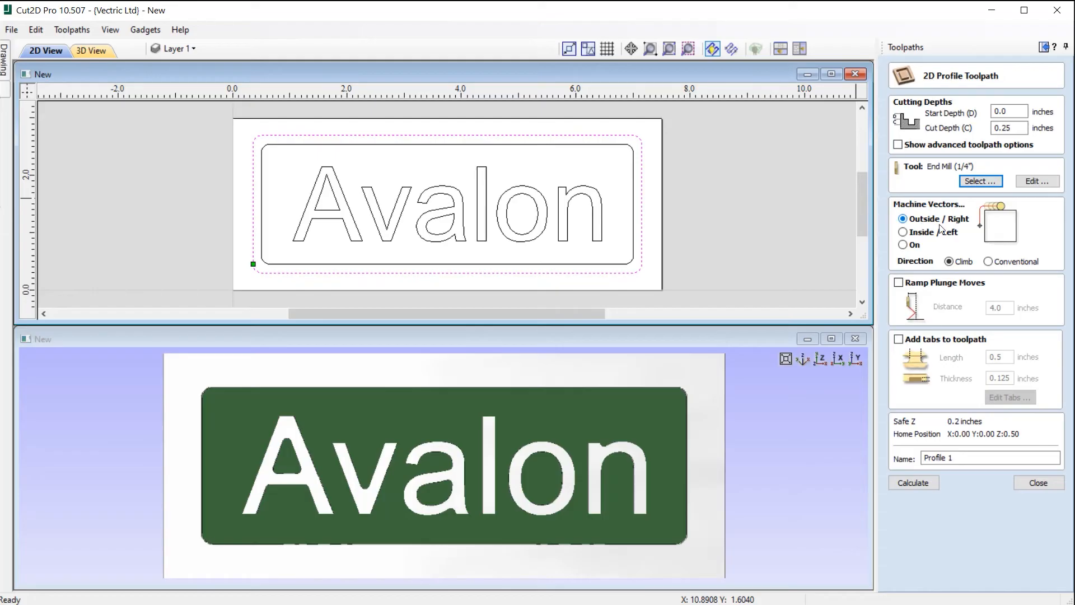
Try the Inside / Left and On machining options for the profile and return it to Outside / Right
click(904, 232)
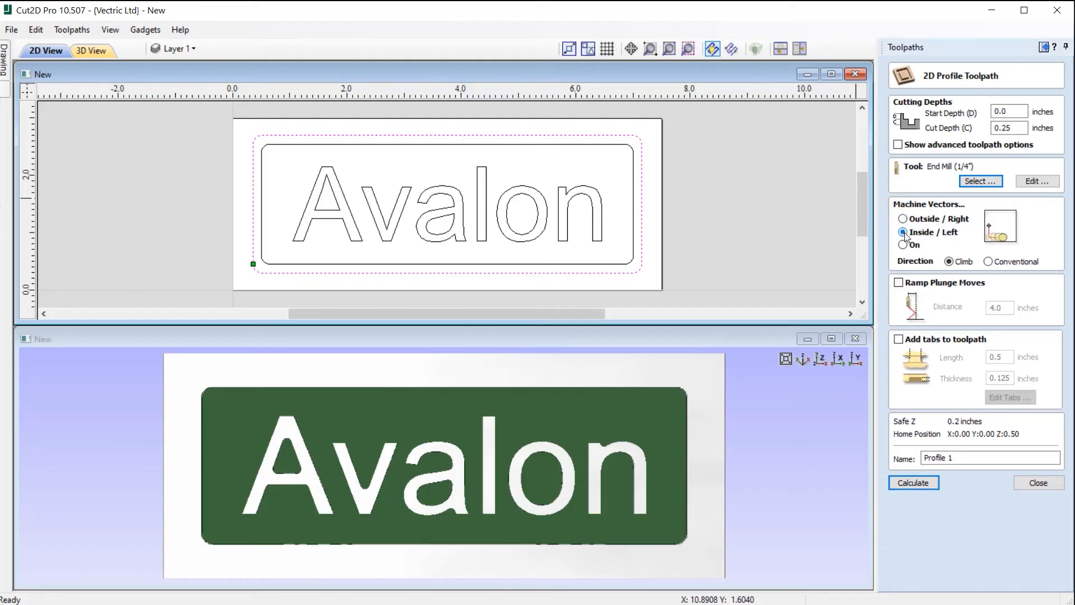
click(904, 246)
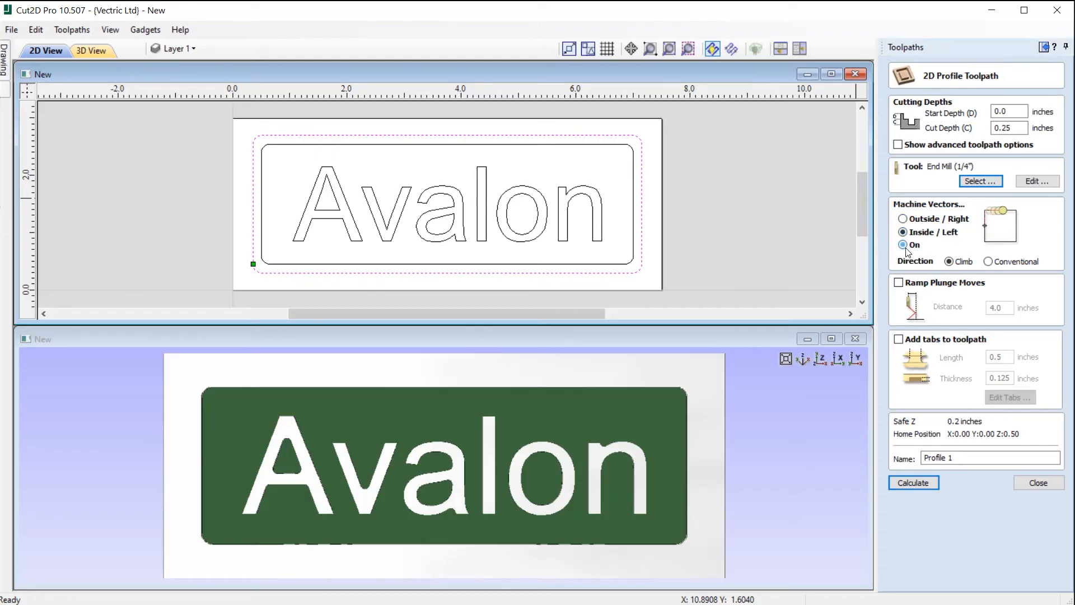
click(903, 219)
Add ramp plunge moves over 0.5 inch and enable tabs 0.15 inch long and 0.08 inch thick
click(899, 284)
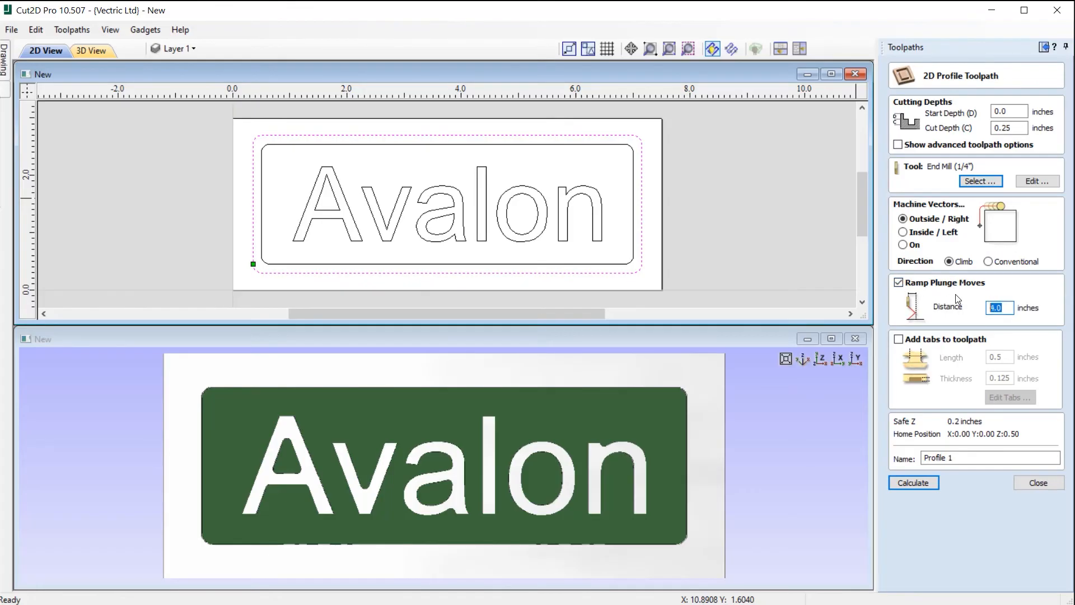
text(0.5)
click(900, 340)
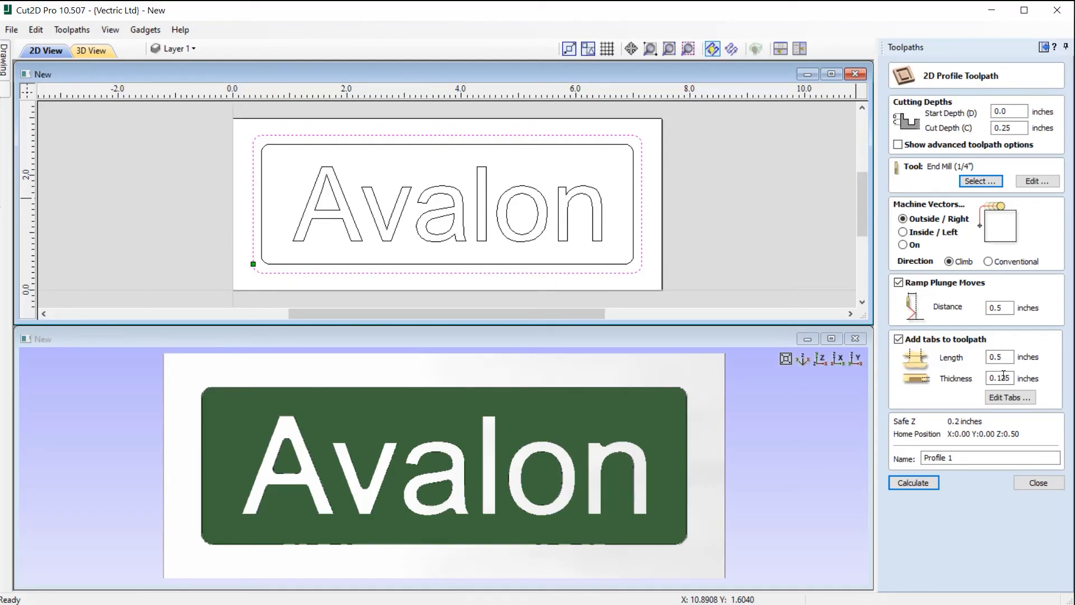
double_click(1002, 357)
text(1)
key(Tab)
text(0)
Place a constant number of 4 tabs around the outer border, avoiding corners, and adjust the tab on its right side
click(1005, 399)
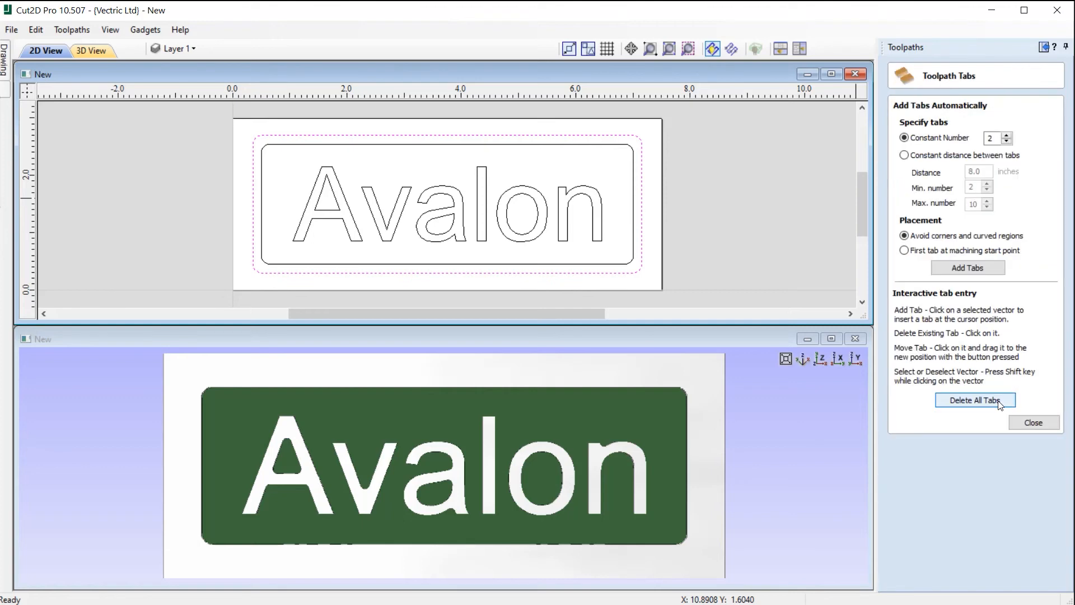
click(1007, 136)
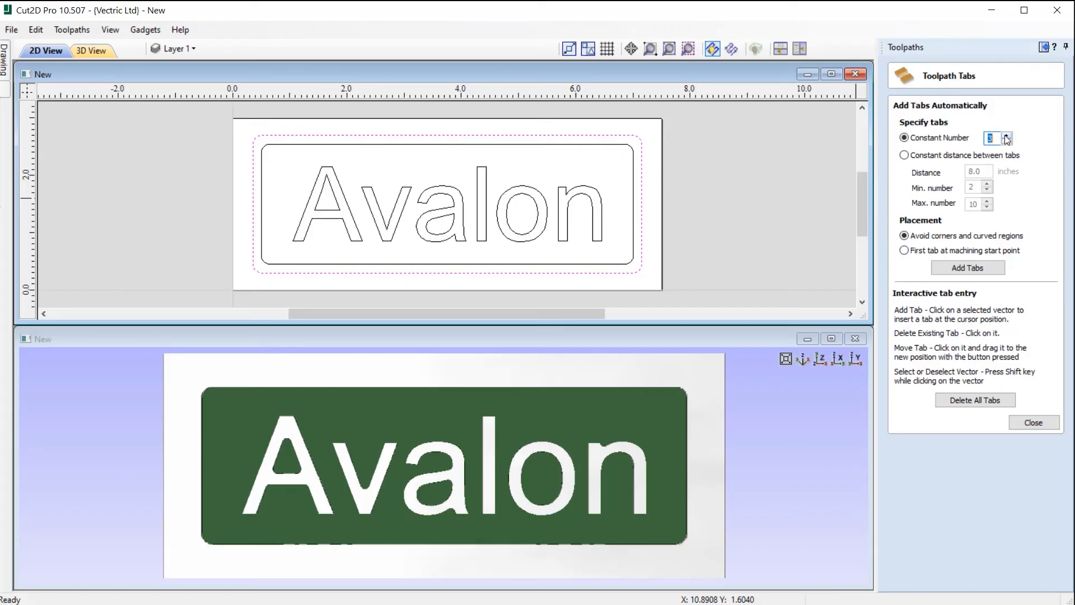
click(1007, 142)
click(1008, 142)
text(4)
click(976, 270)
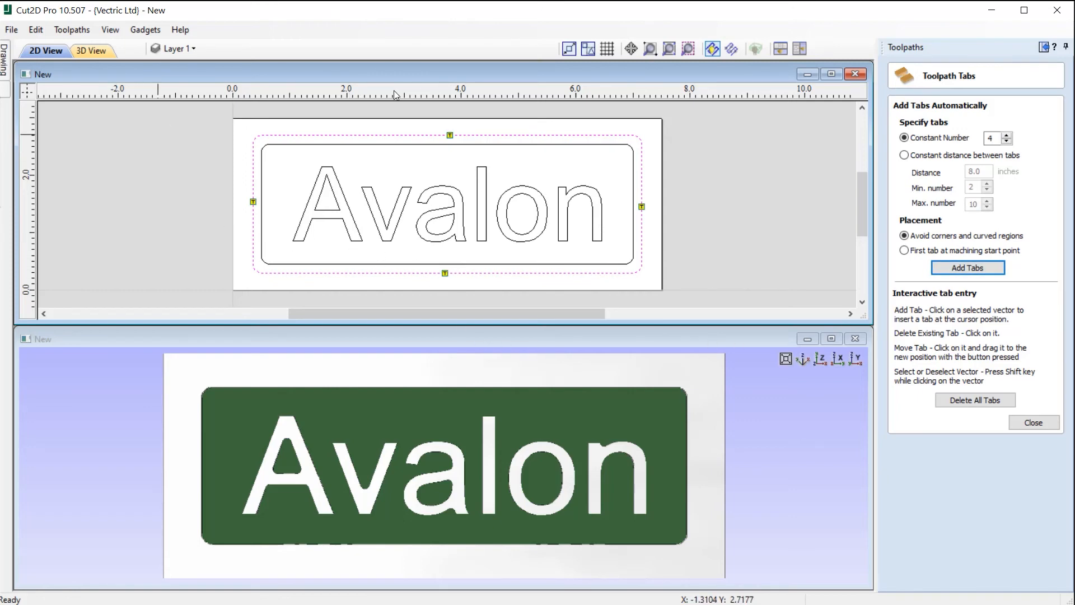
click(643, 204)
click(642, 208)
click(1044, 422)
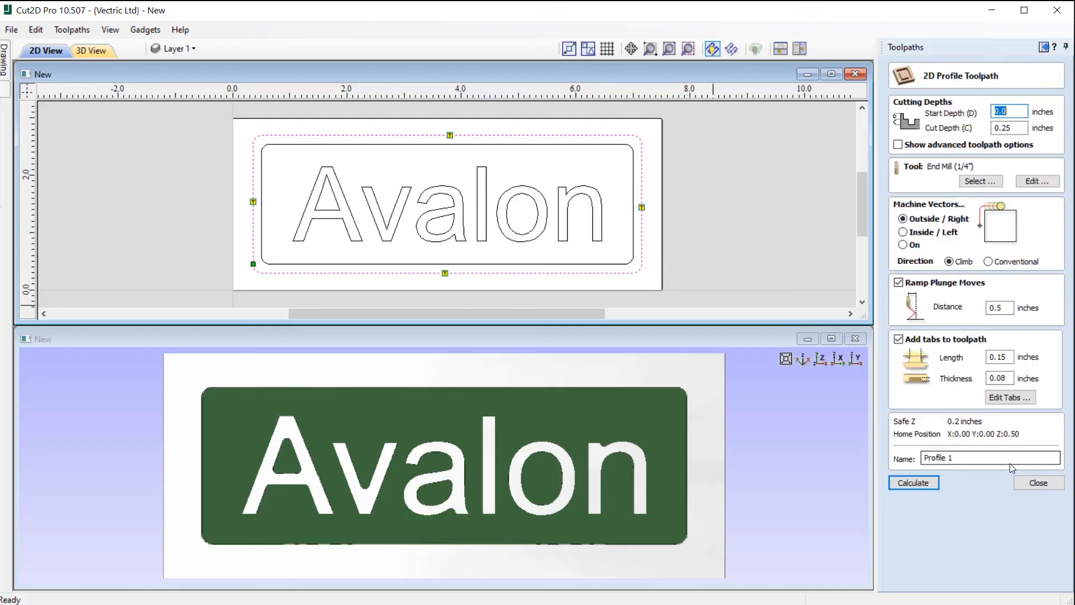
Name the toolpath Profile Cutout and calculate it
click(953, 457)
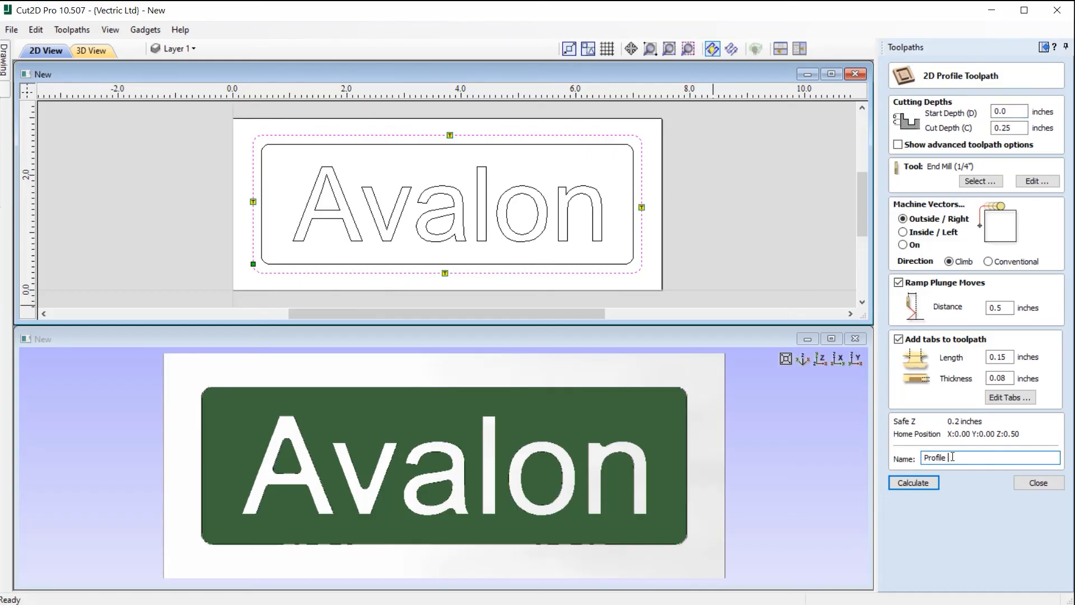
text(Cutout)
click(922, 487)
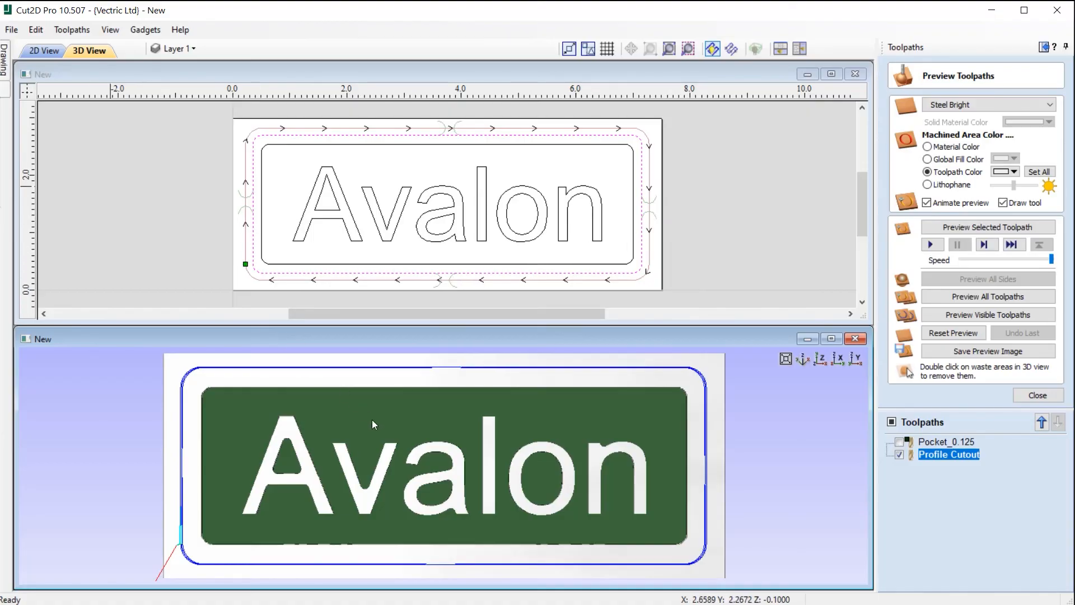
Simulate the Profile Cutout toolpath in a full-size 3D view, inspect the tabs from several angles, and close the preview
click(831, 338)
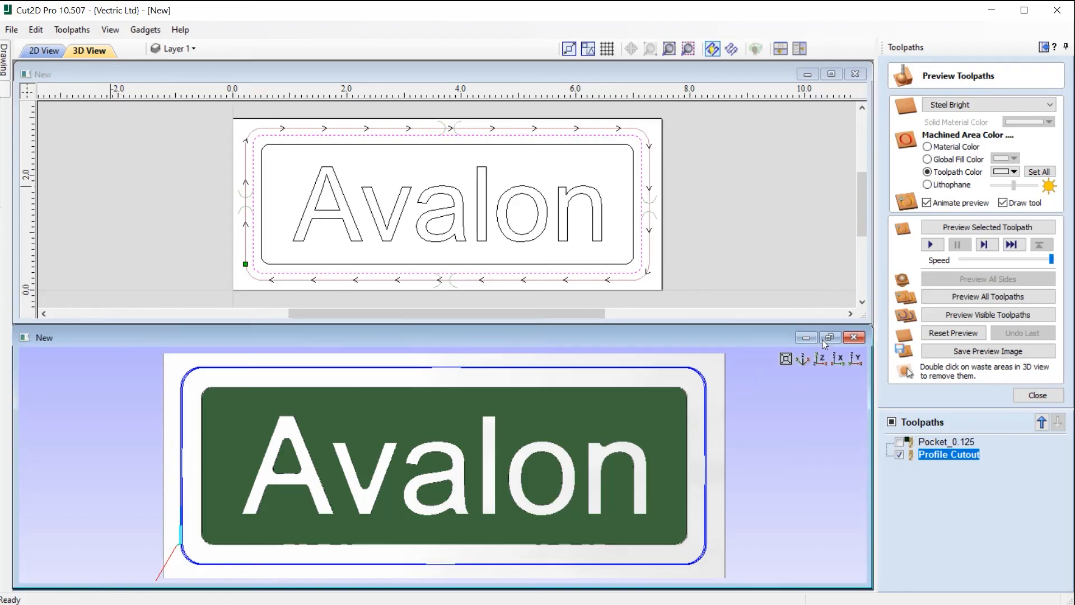
drag(574, 395, 382, 283)
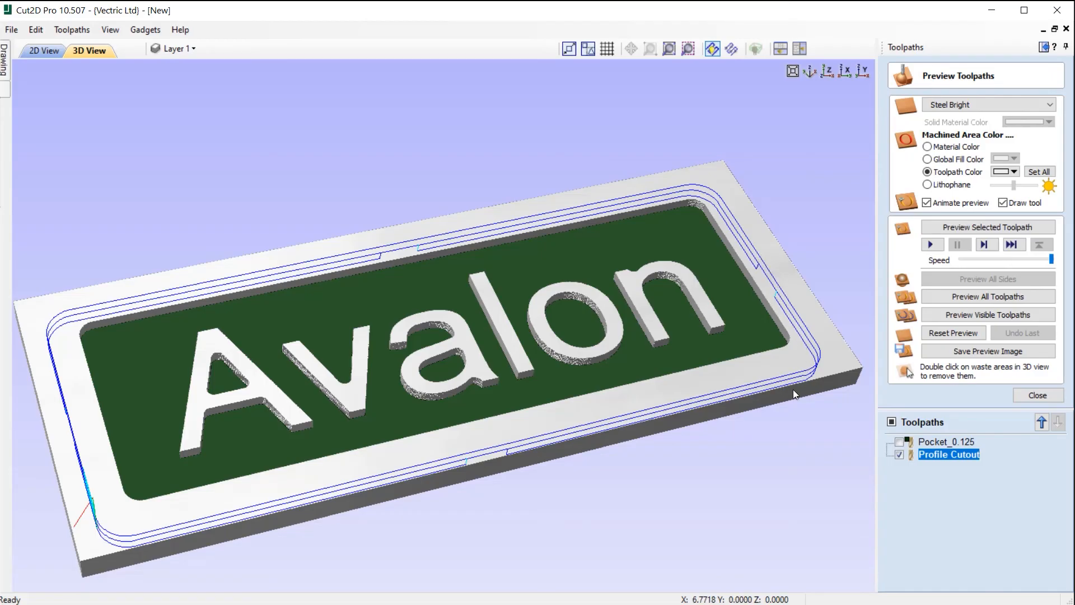
click(990, 228)
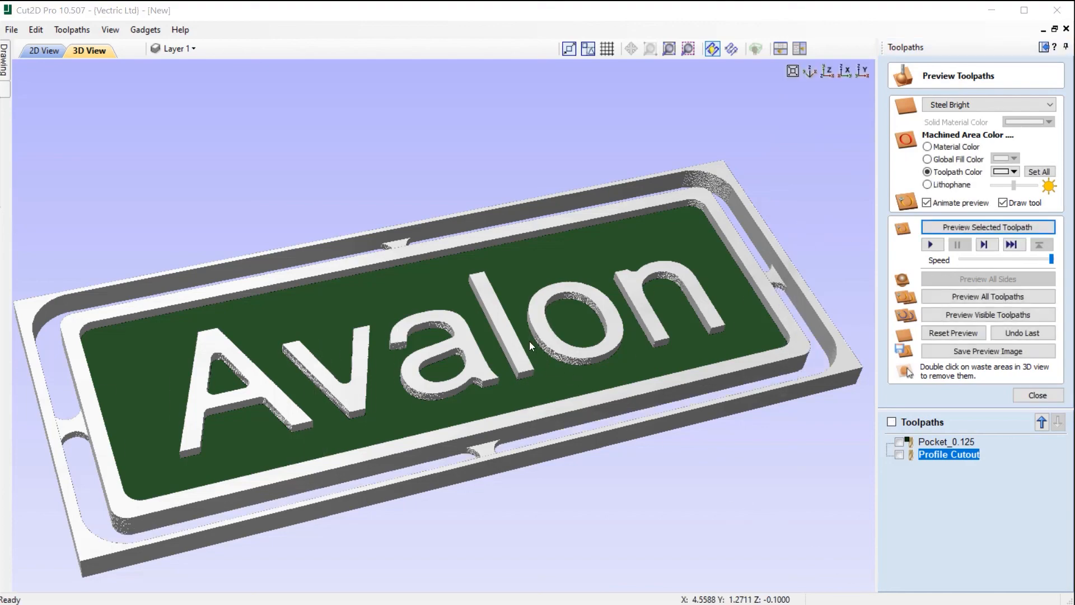
drag(530, 341, 479, 460)
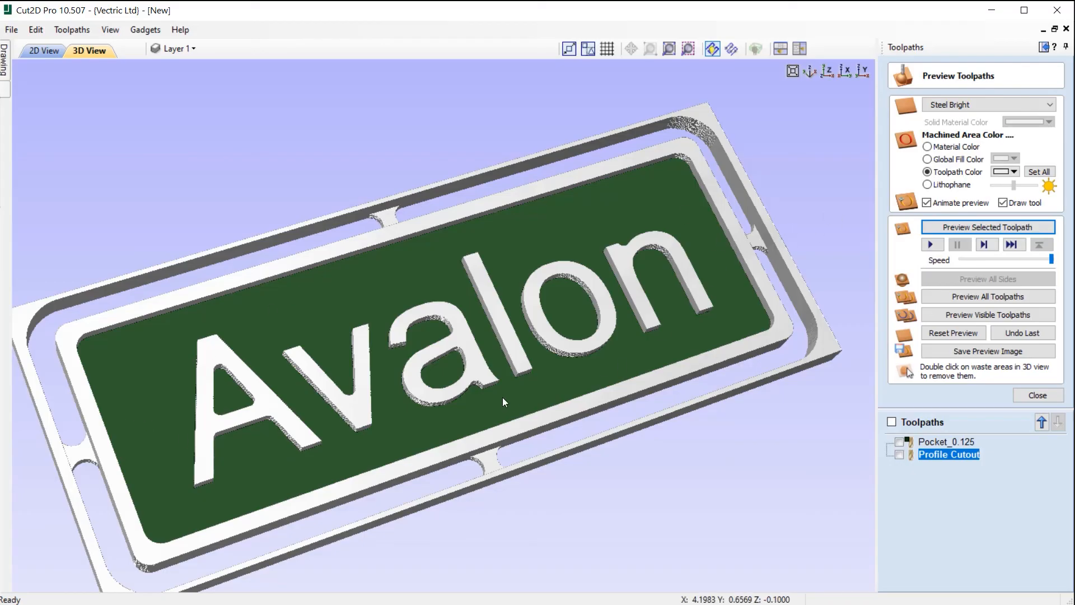
drag(503, 398, 369, 381)
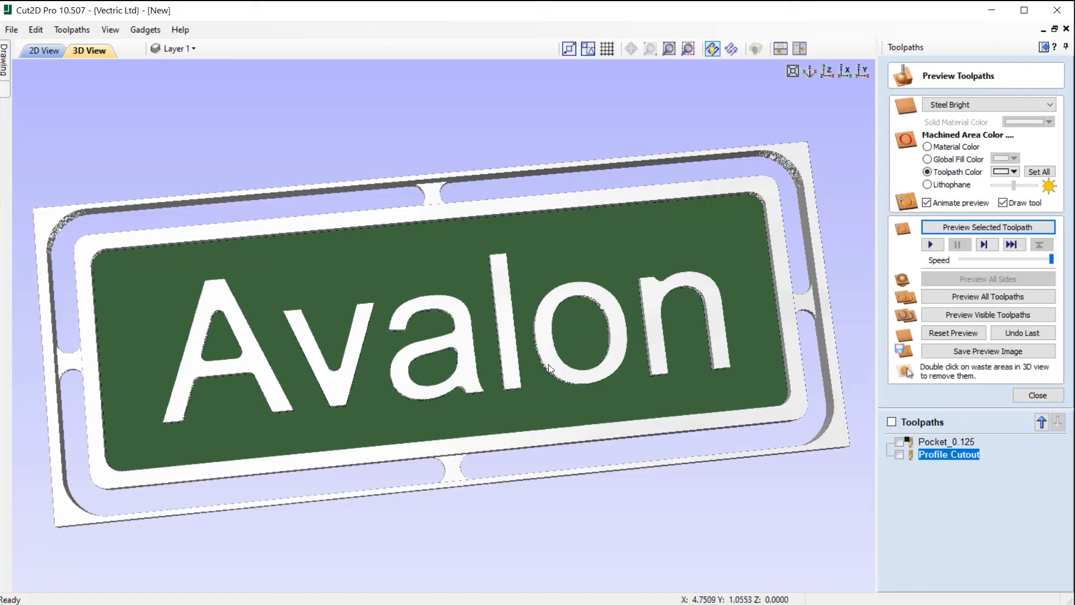
drag(604, 347, 619, 326)
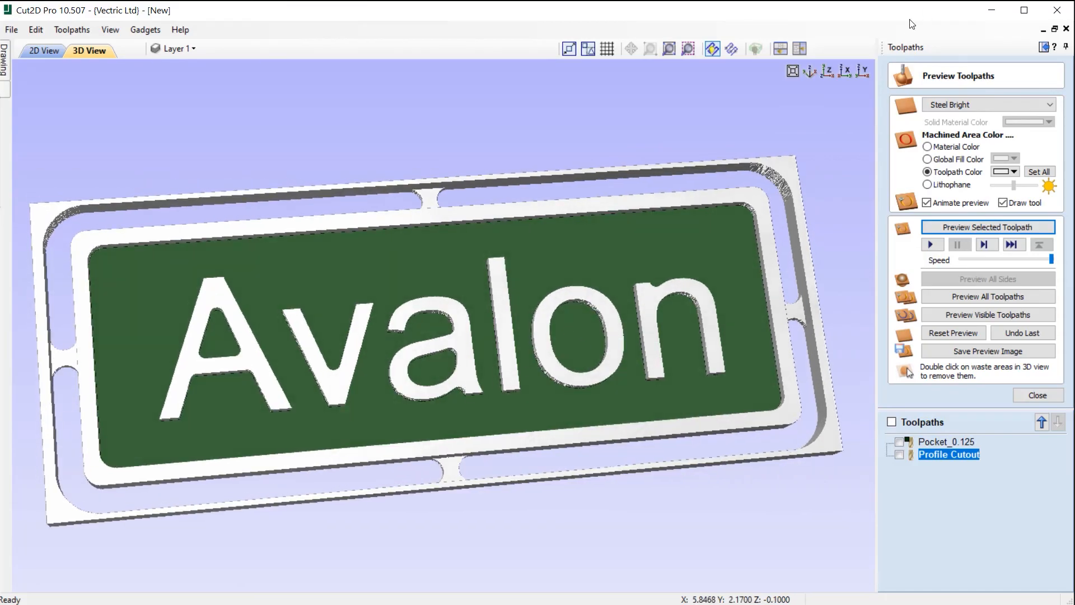
click(812, 69)
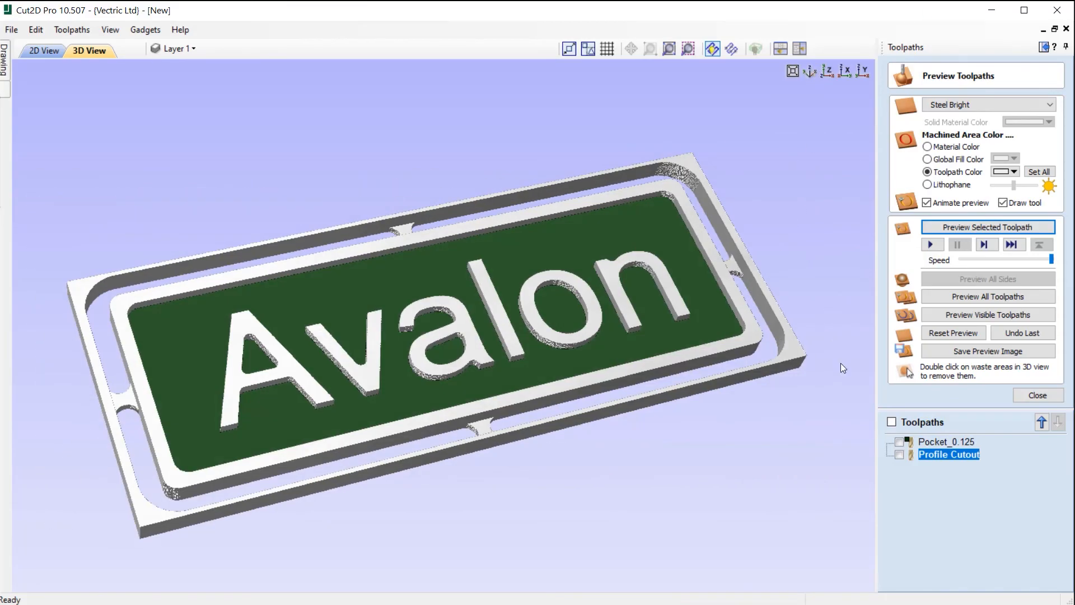
click(1037, 396)
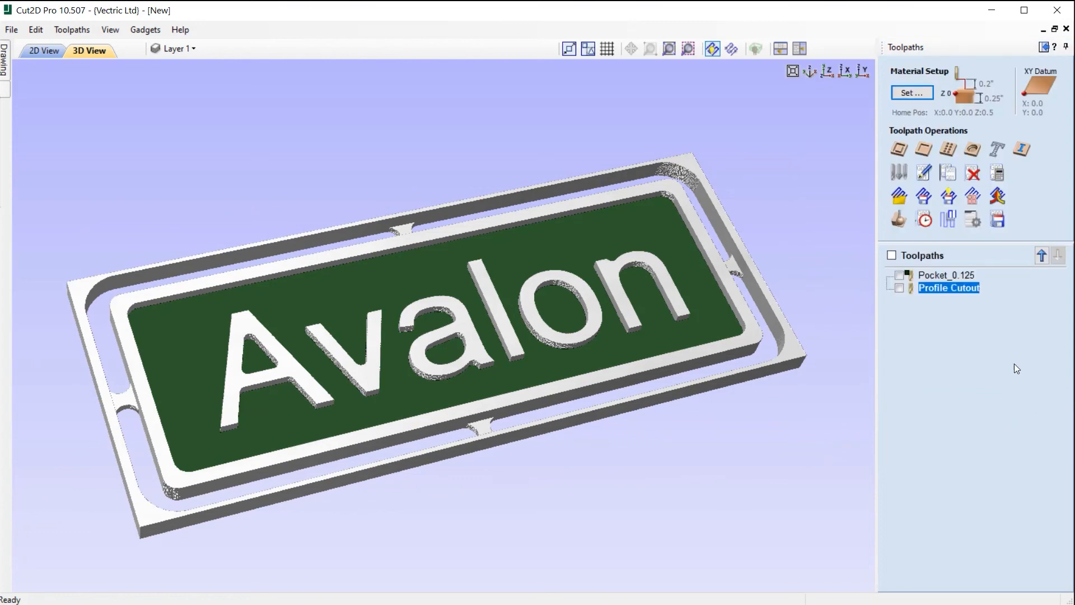
Open the toolpath saving options and check the pocket and profile toolpaths one at a time as the selected toolpath
click(998, 220)
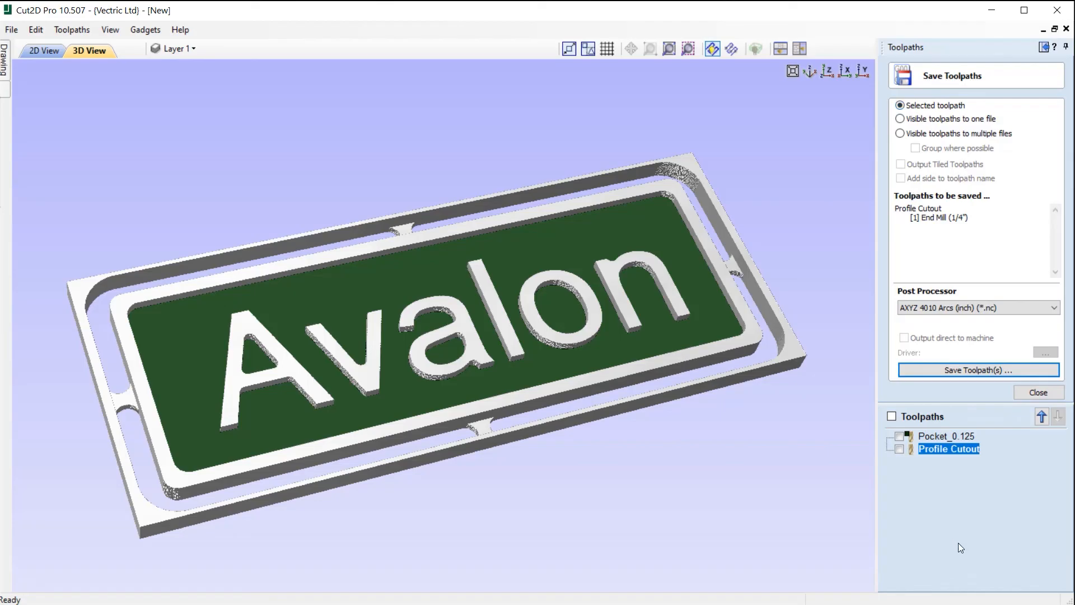
click(947, 437)
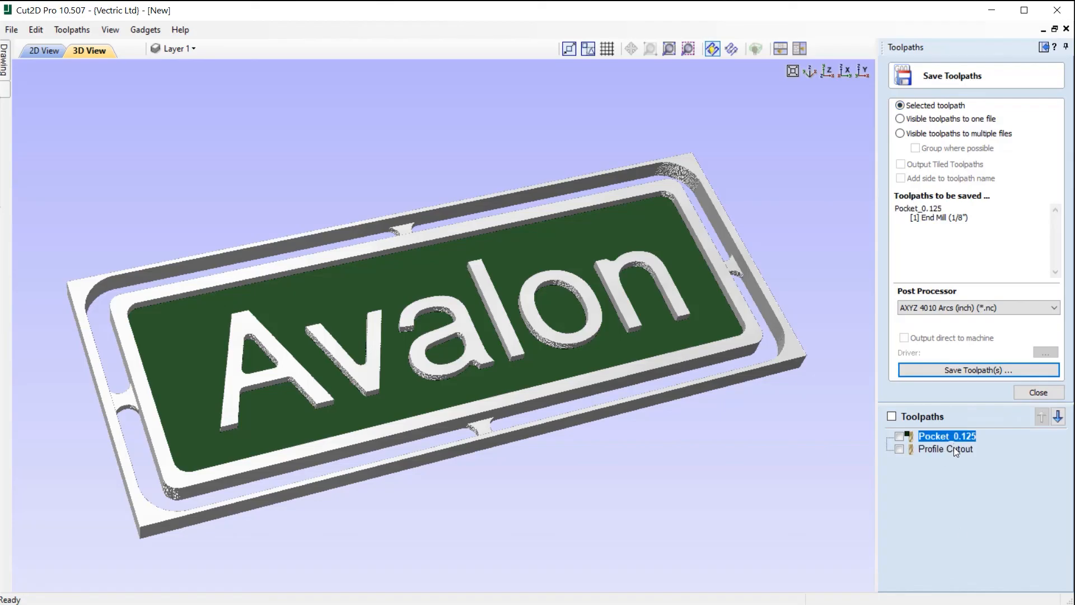
click(953, 447)
click(945, 437)
click(933, 446)
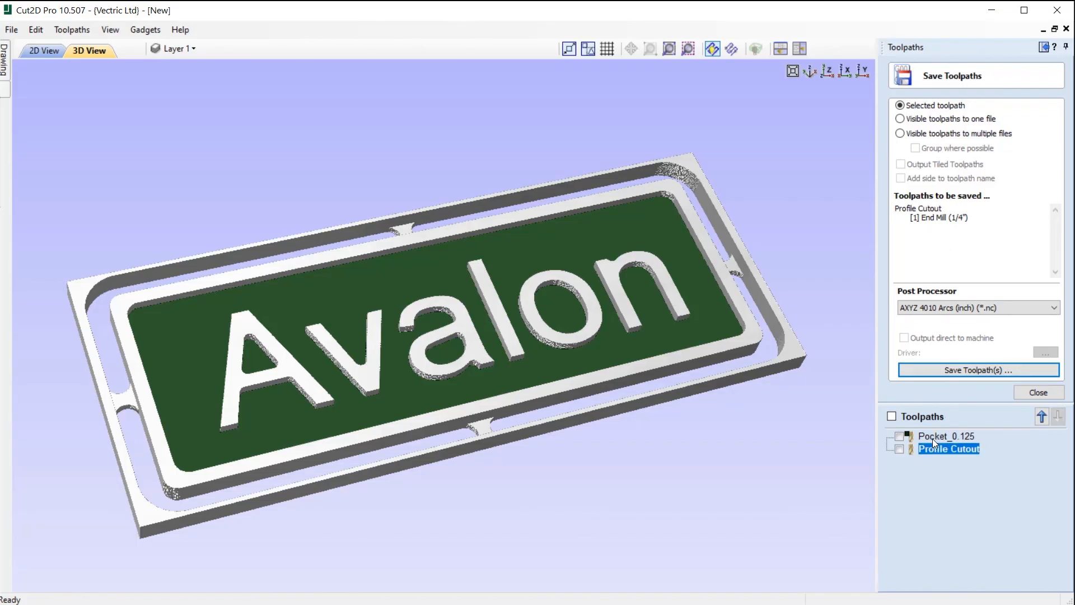
click(932, 439)
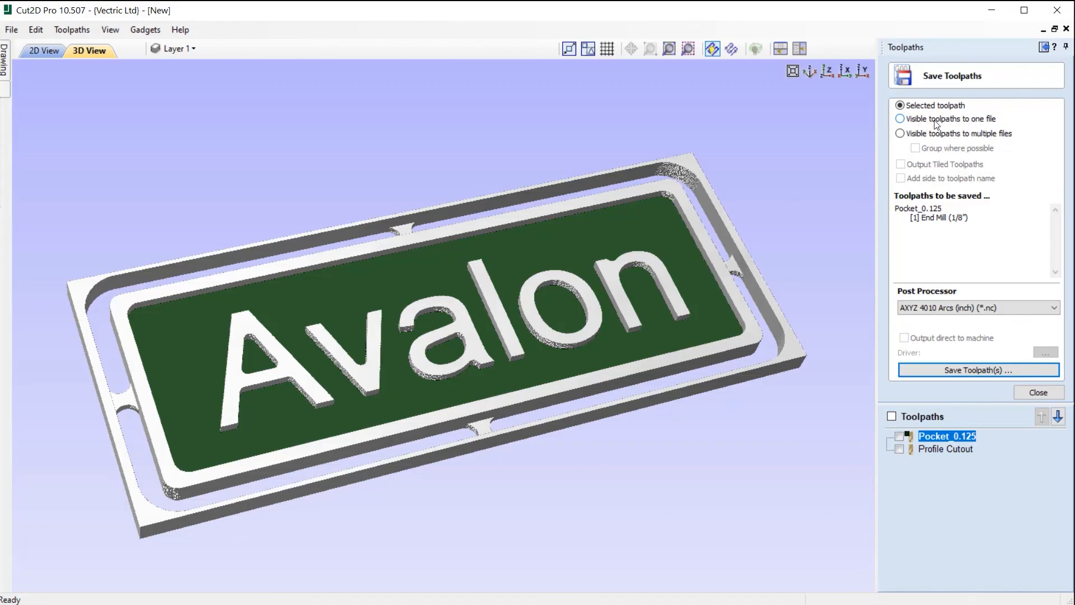
Make both toolpaths visible and try outputting the visible toolpaths to one file
click(921, 128)
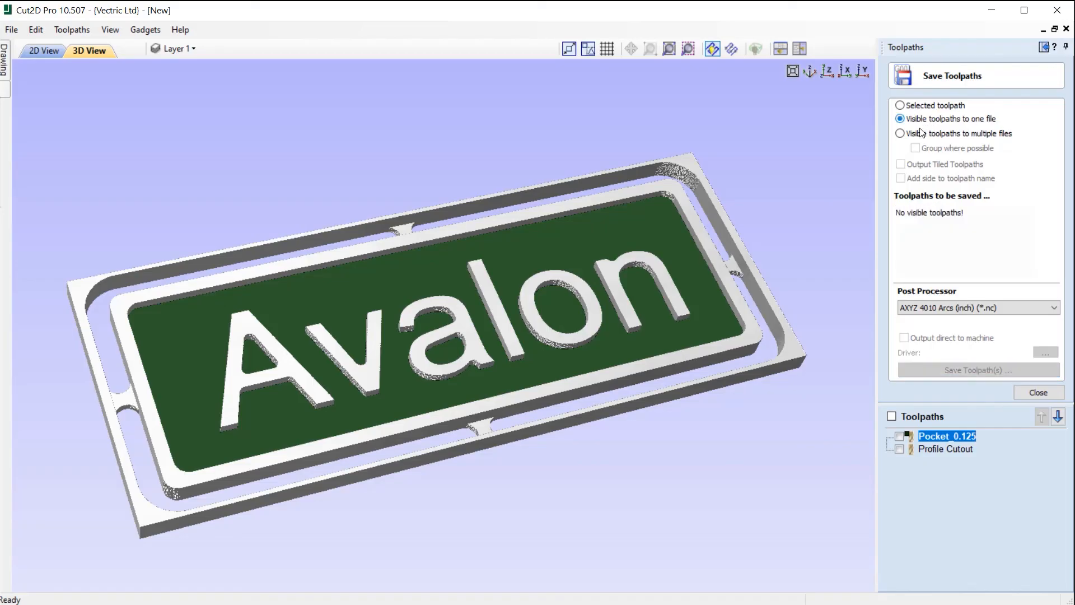
click(900, 437)
click(900, 449)
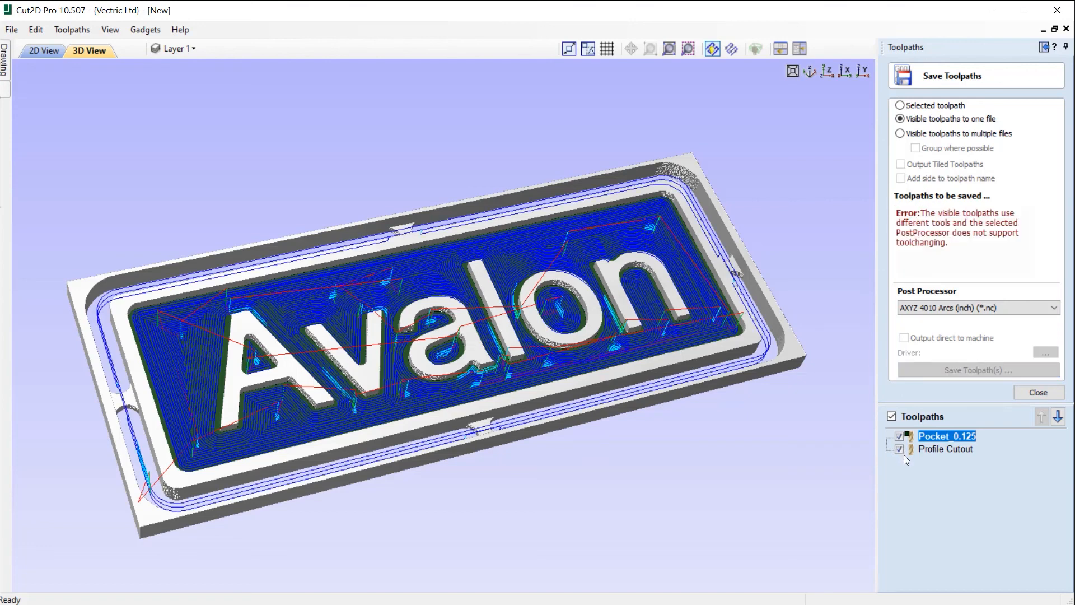
mouse_move(939, 439)
Set the visible toolpaths to save to multiple files using the G Code (inch) (*.tap) post processor
click(923, 137)
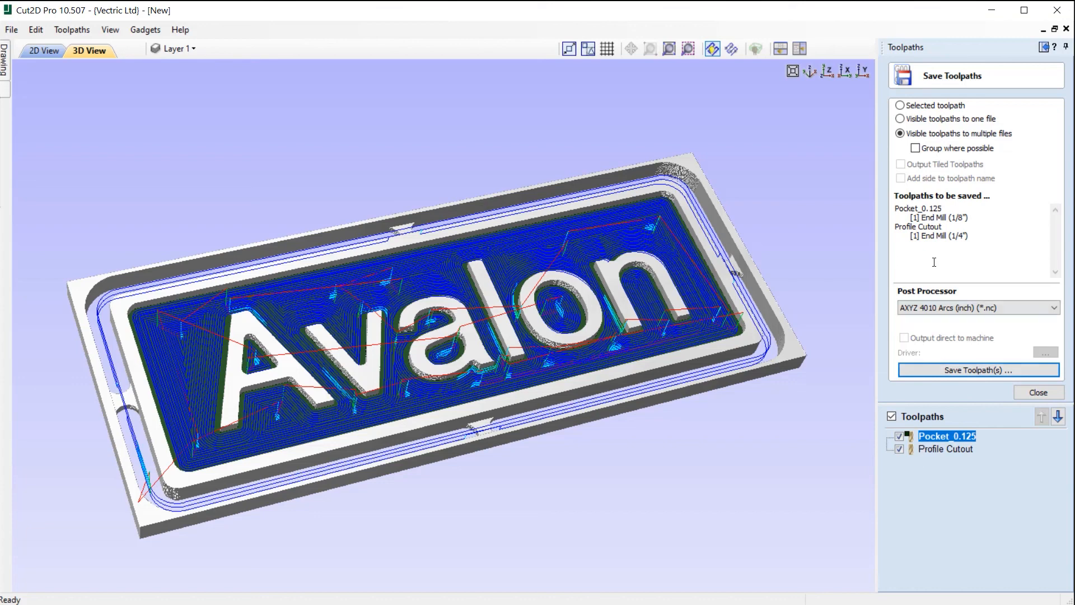
click(963, 309)
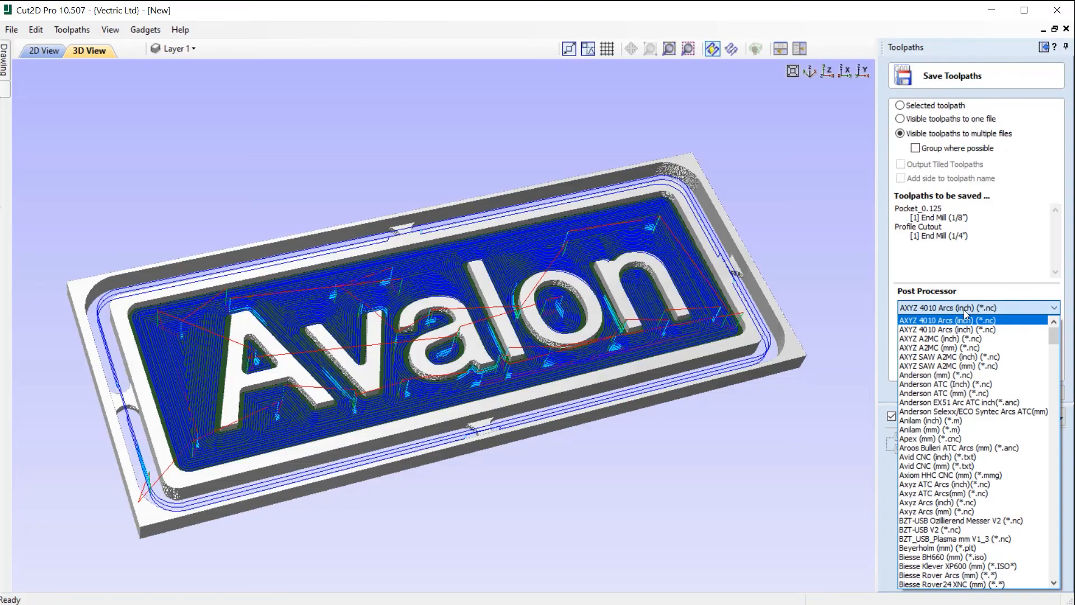
key(g)
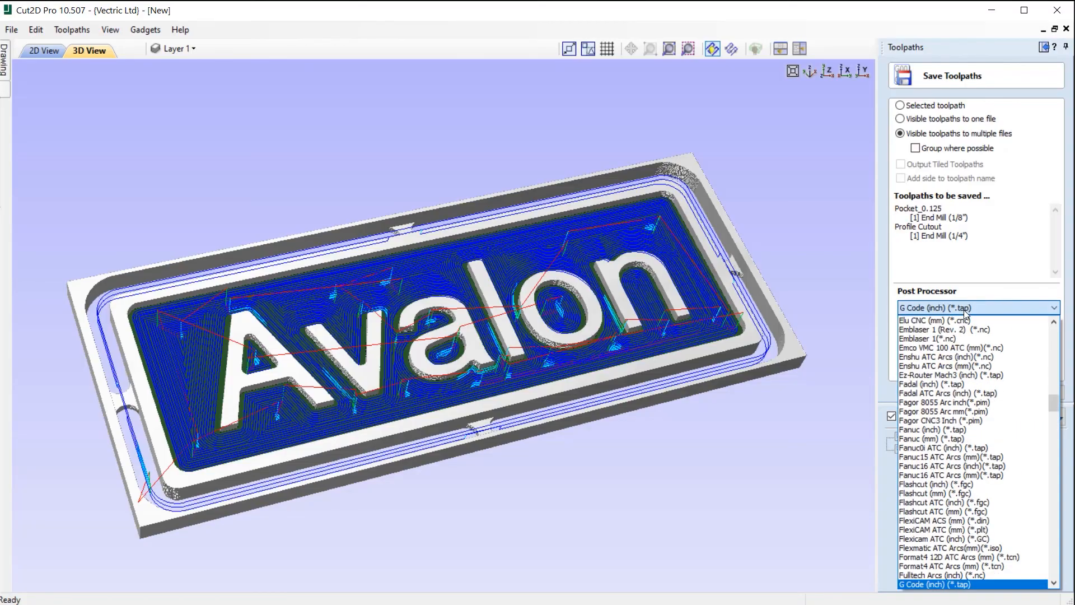
click(929, 584)
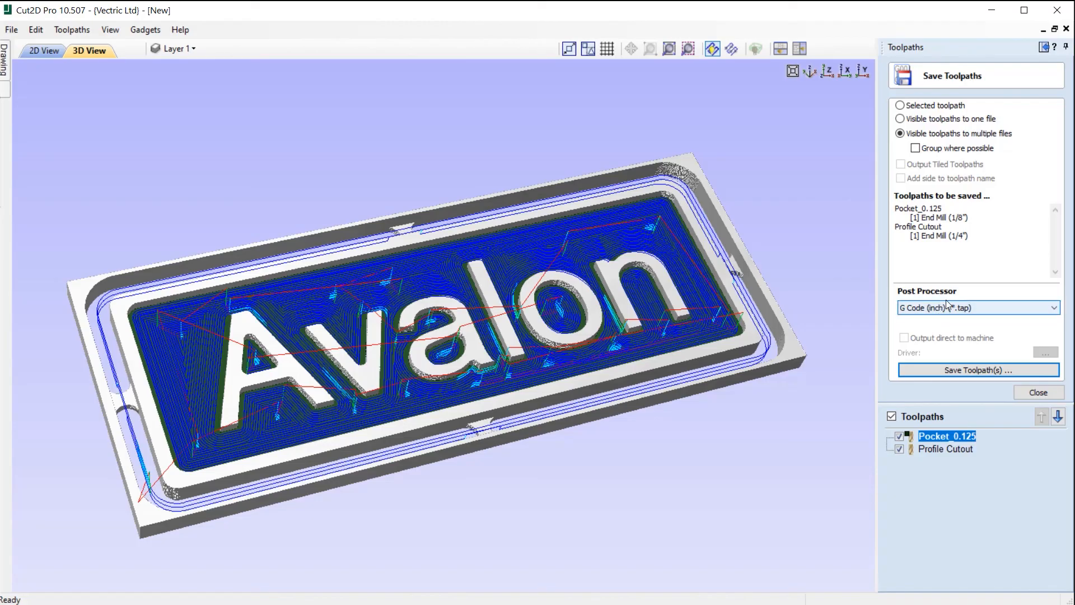
Save both toolpaths under the base name Avalon in the Avalon_Nameplate_FILES folder, then close the output folder window and the toolpath saving options
click(975, 372)
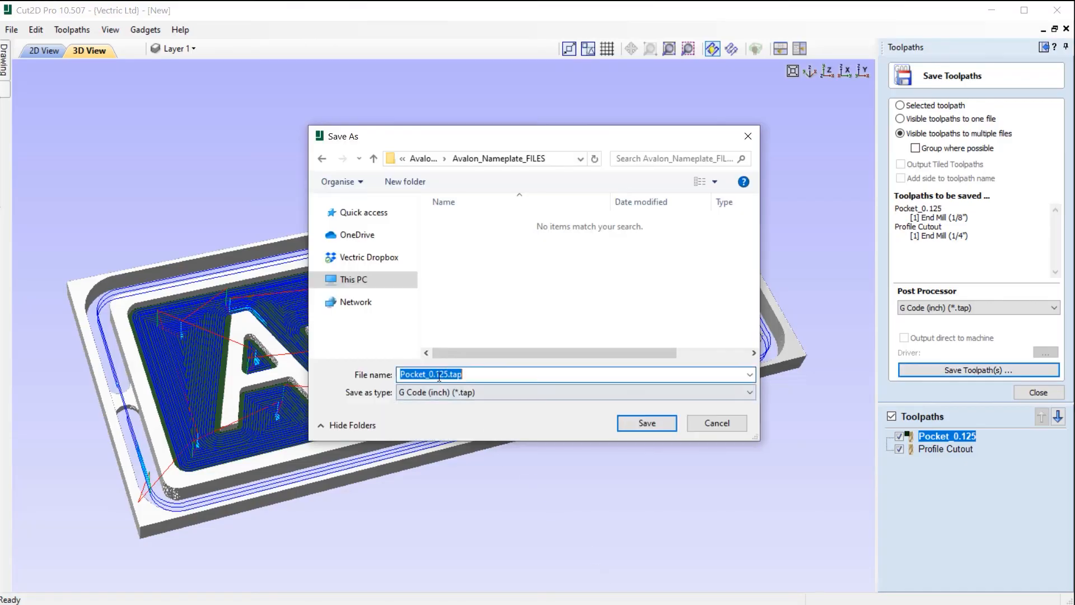
text(Av)
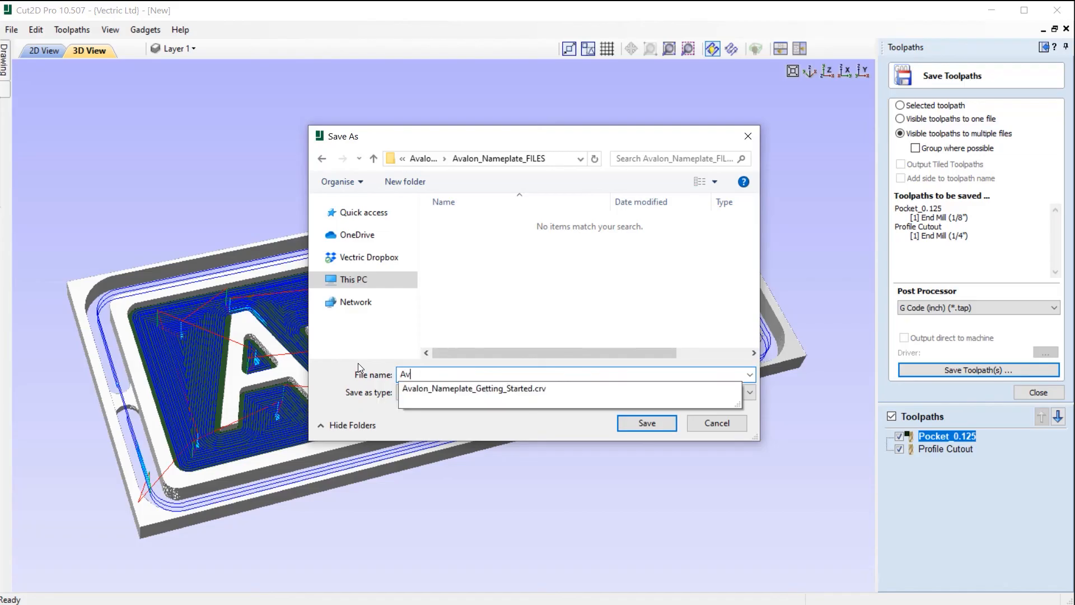
text(alp)
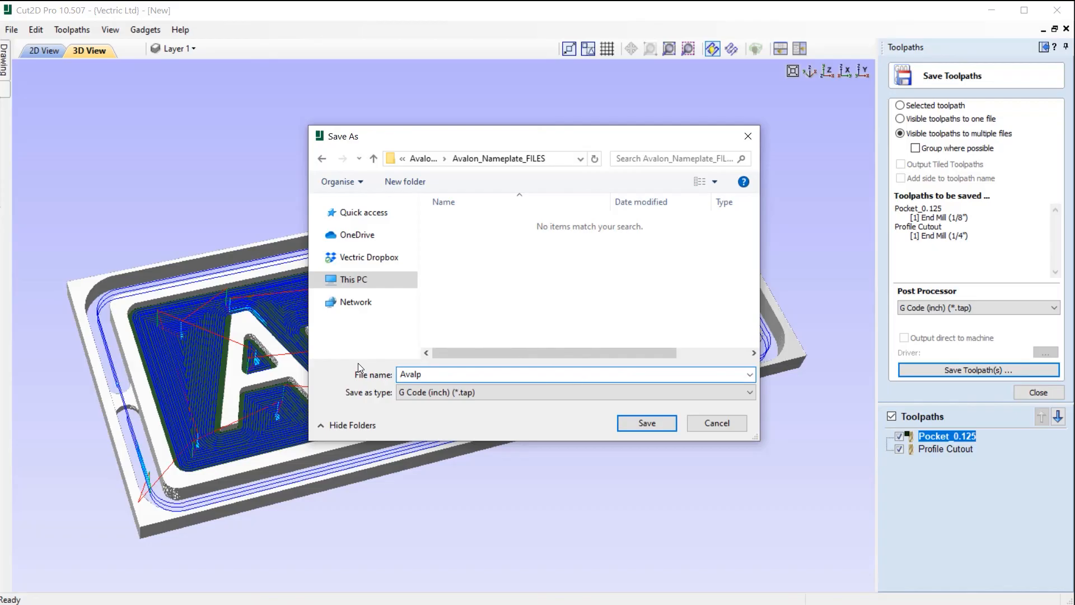
key(BackSpace)
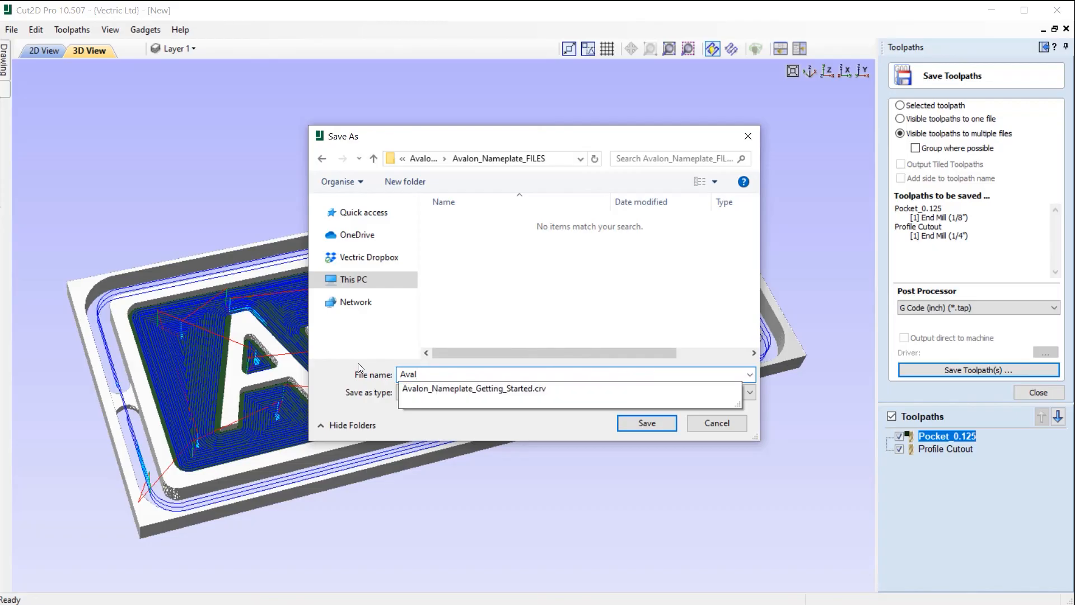
text(on)
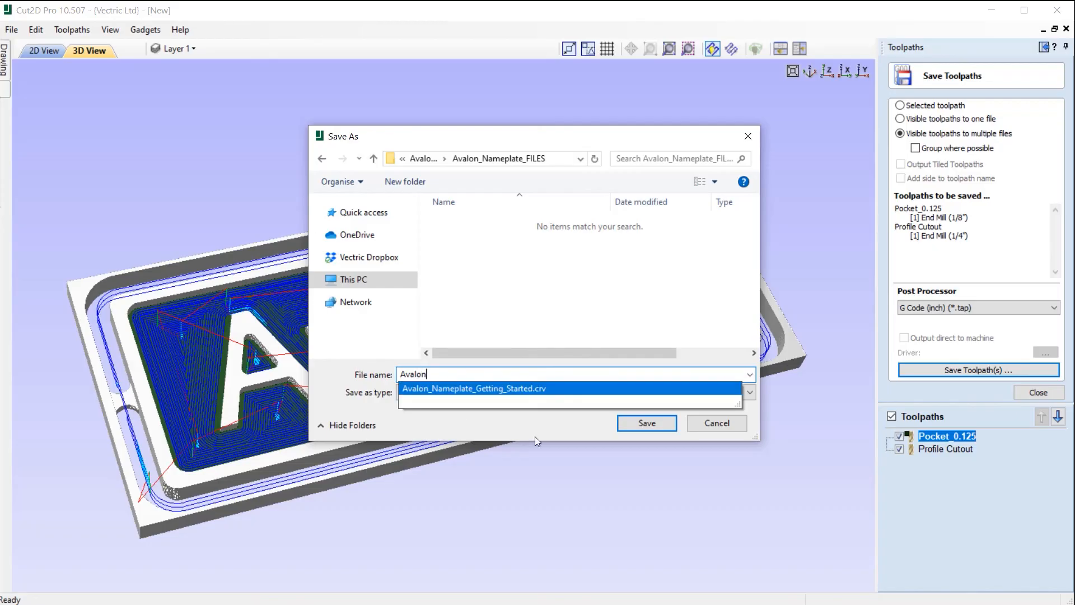
click(647, 424)
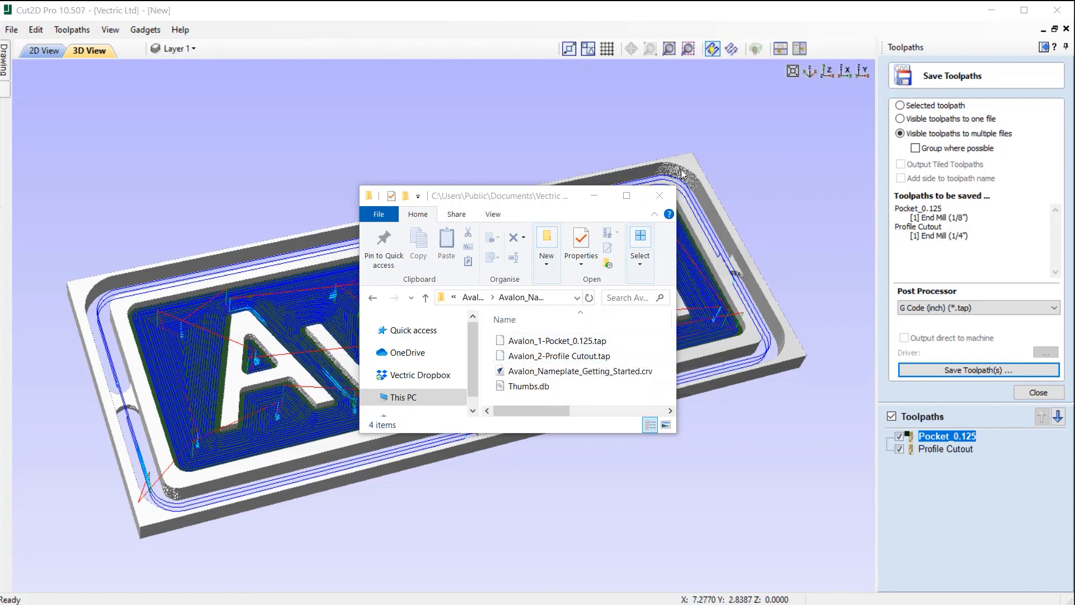
click(656, 197)
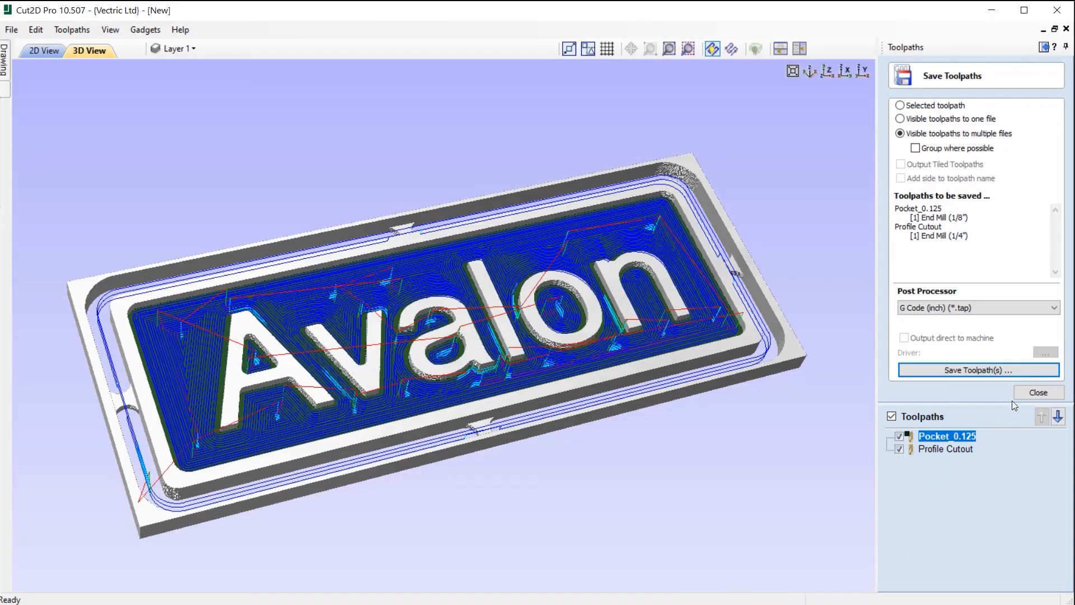
click(1038, 392)
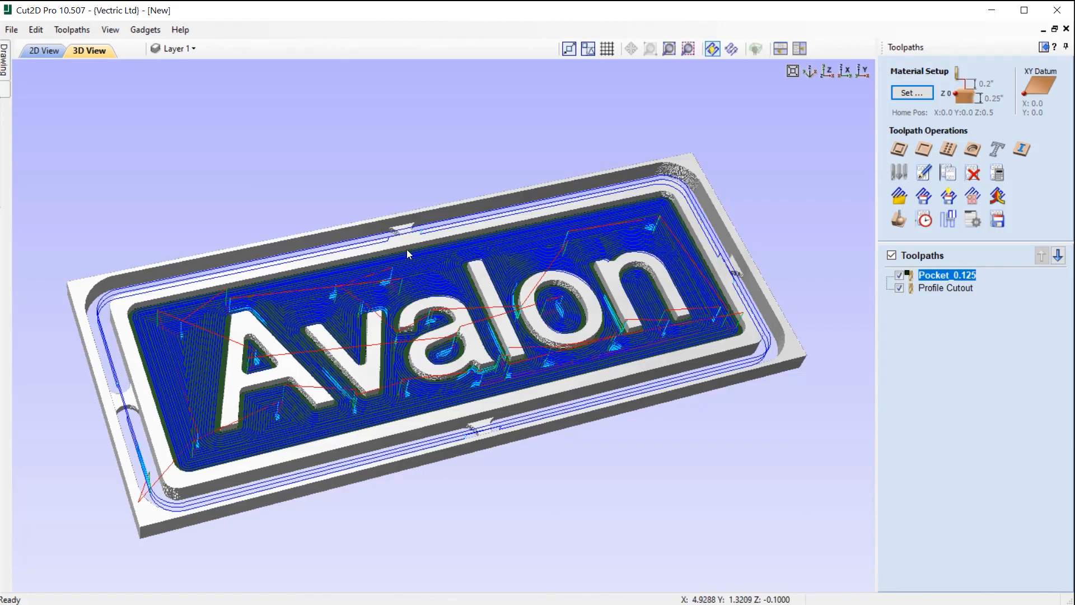
Start saving the job as a VCarve file in Avalon_Nameplate_FILES, choosing the existing Avalon_Nameplate_Getting_Started.crv as the file name
click(13, 31)
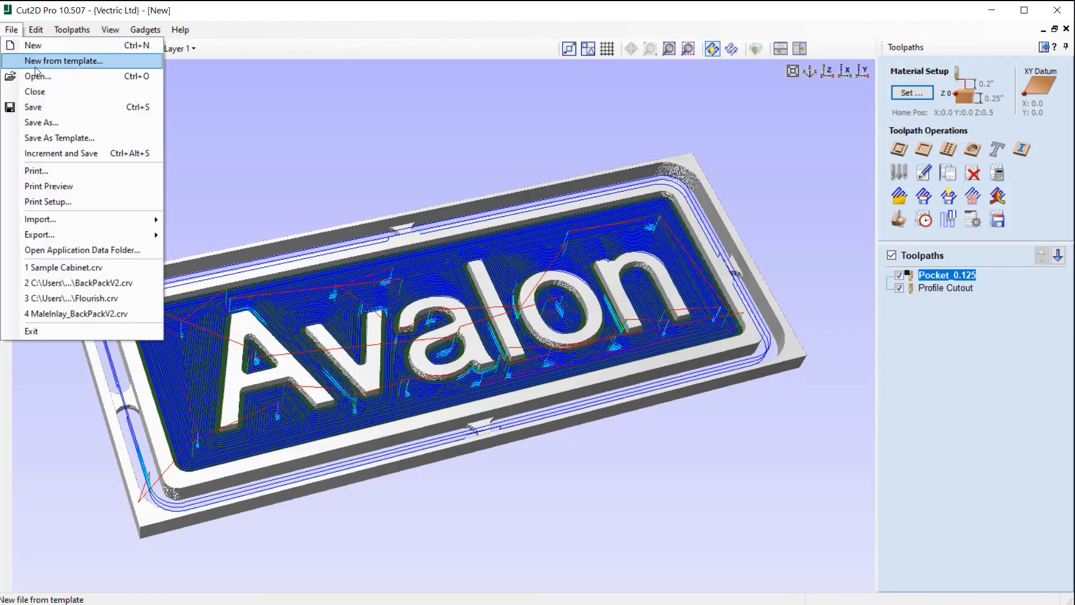
click(73, 122)
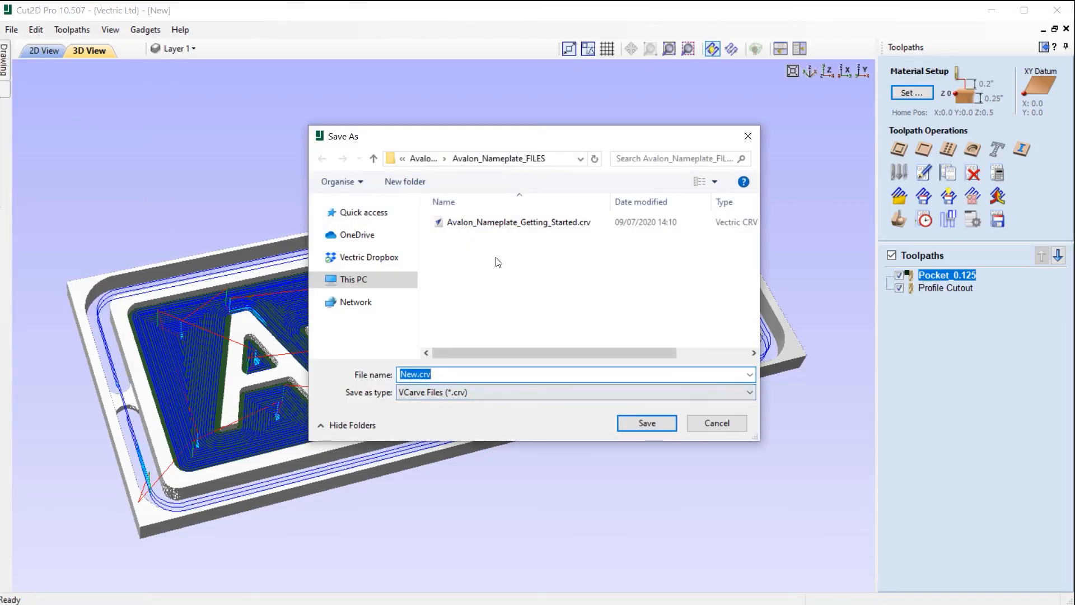
click(525, 223)
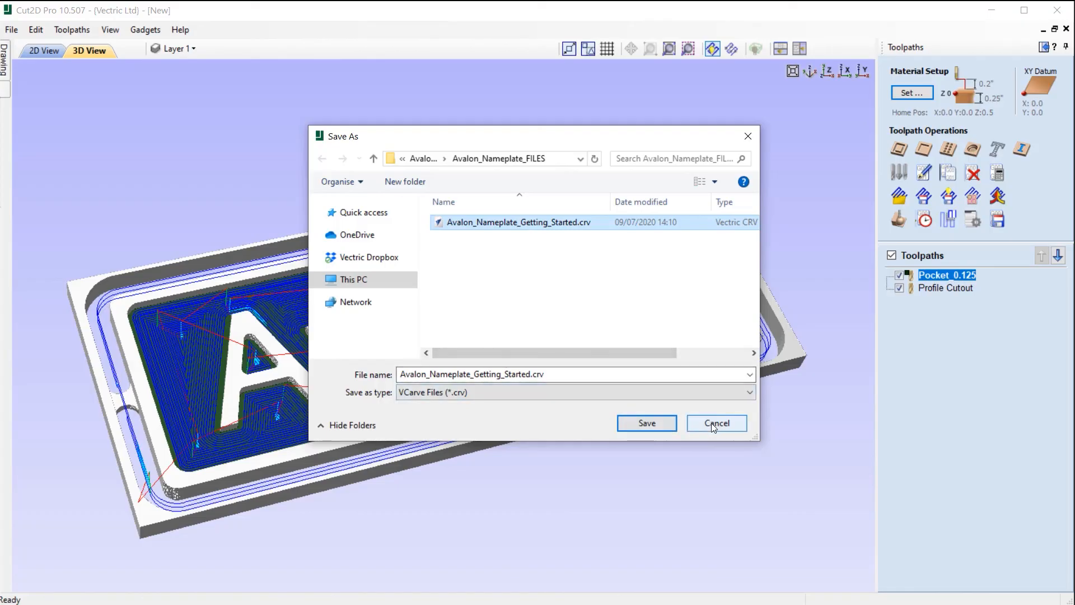